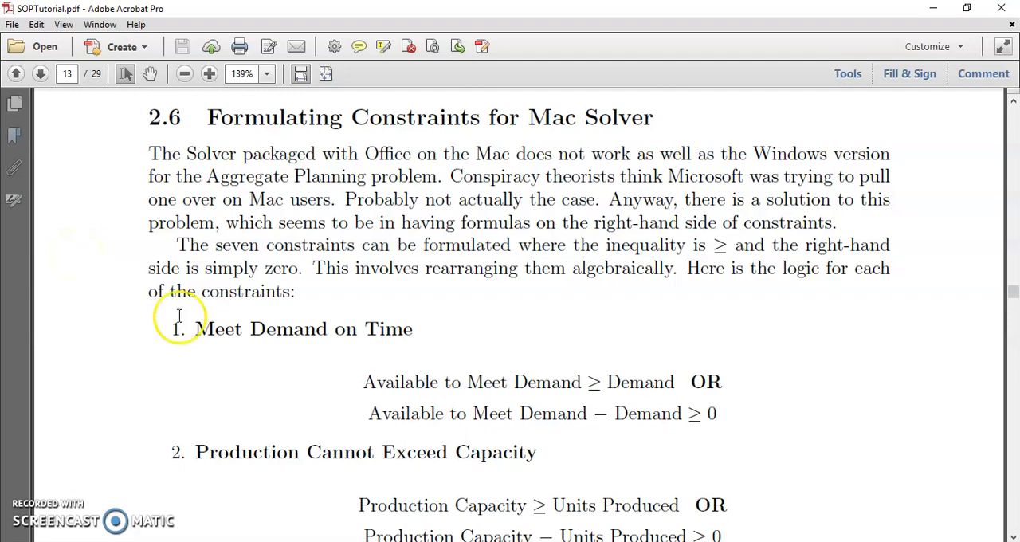
Switch to the SOPModel workbook in Excel and review the model from the inputs to the Constraints table
mouse_move(349, 541)
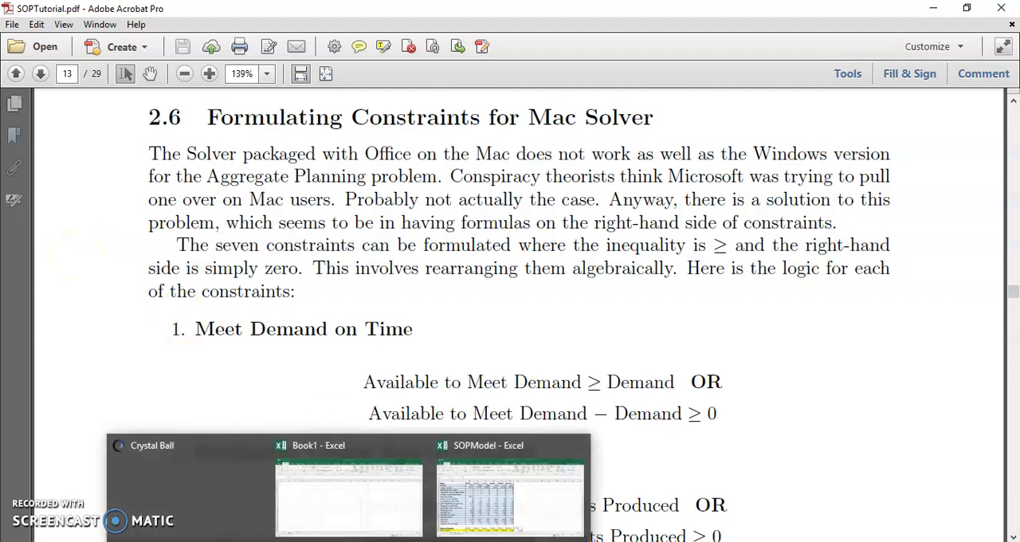
left_click(523, 510)
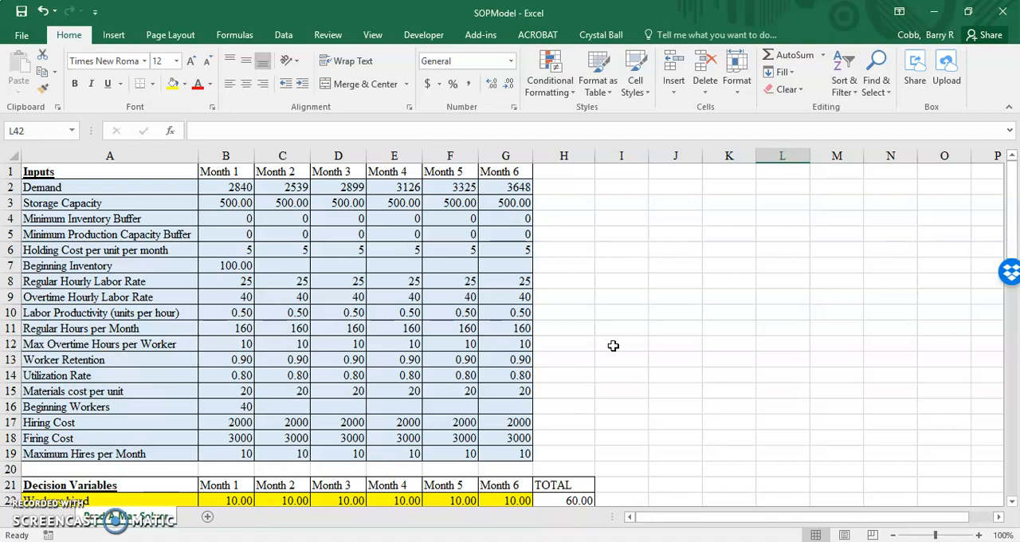
scroll(613, 345, "down", 10)
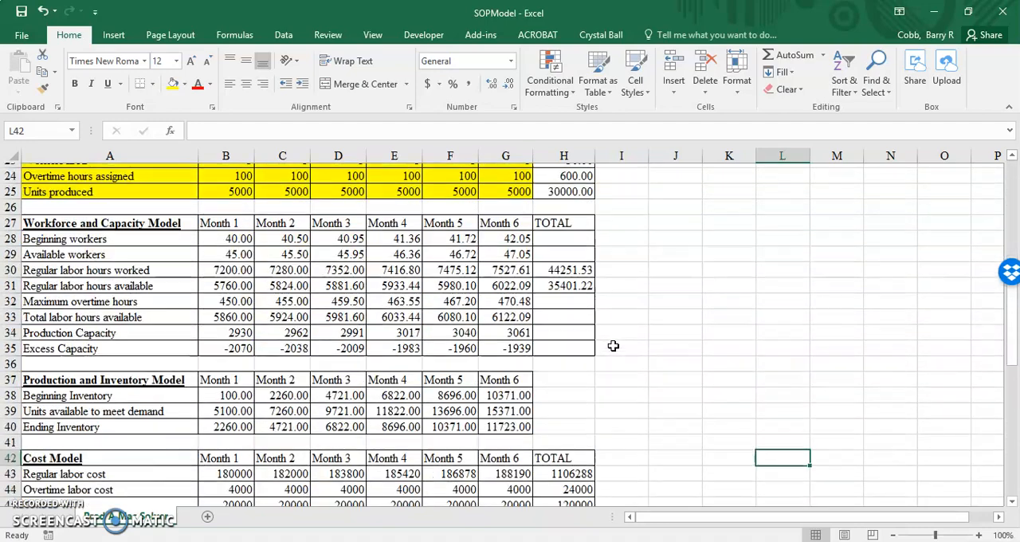
scroll(613, 345, "up", 5)
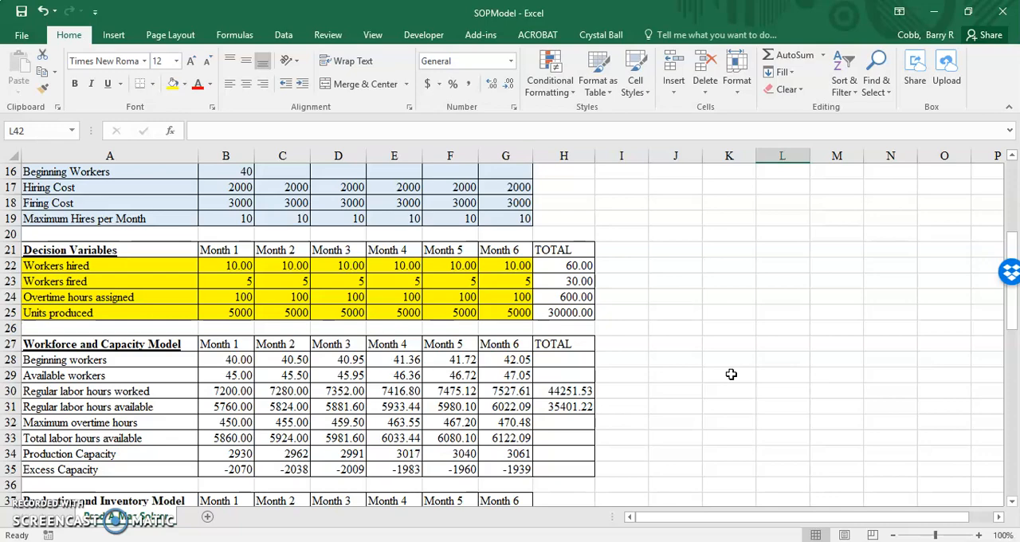
scroll(731, 374, "down", 1)
scroll(731, 374, "down", 7)
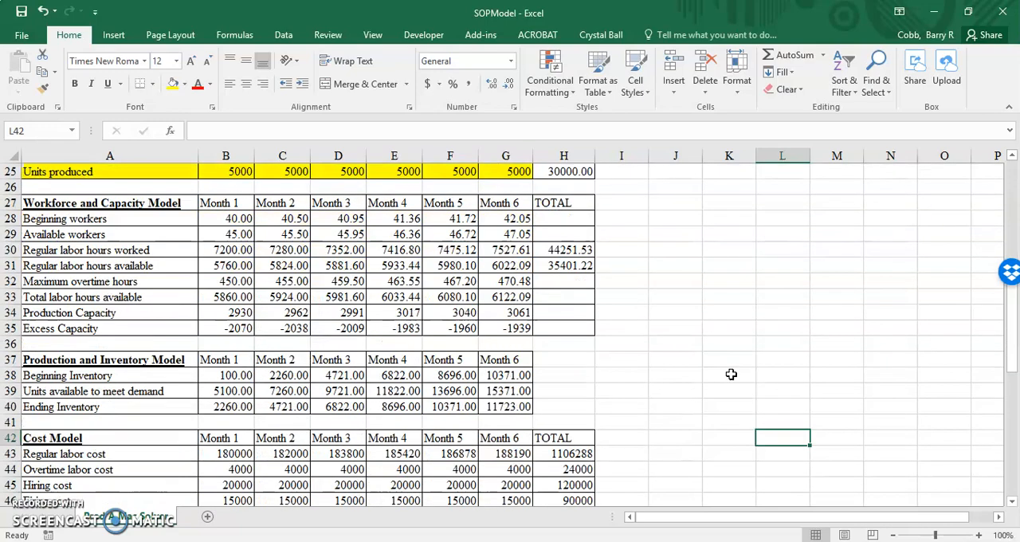
scroll(731, 374, "down", 1)
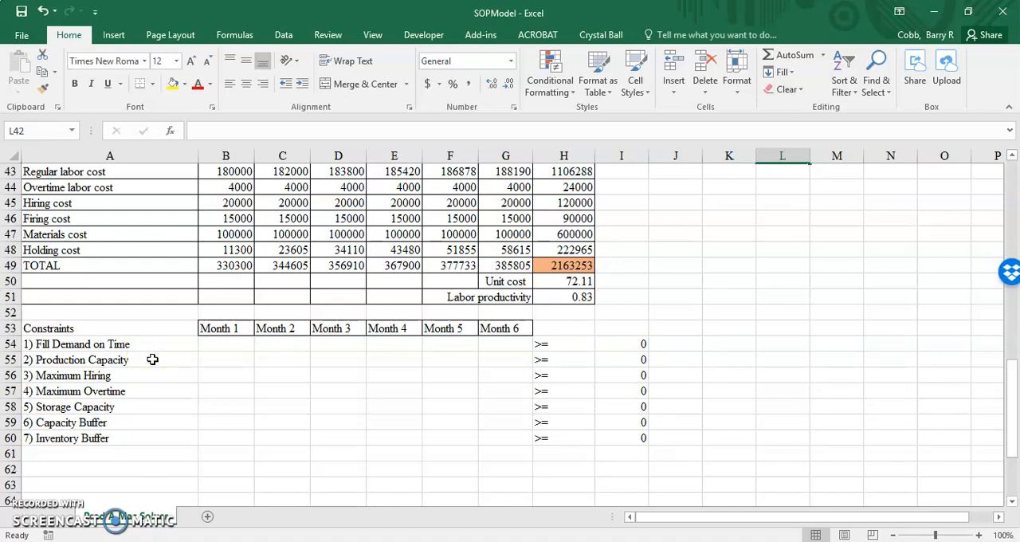
Consult the Meet Demand on Time formulation in SOPTutorial.pdf in Acrobat and return to the SOPModel workbook in Excel
left_click(520, 540)
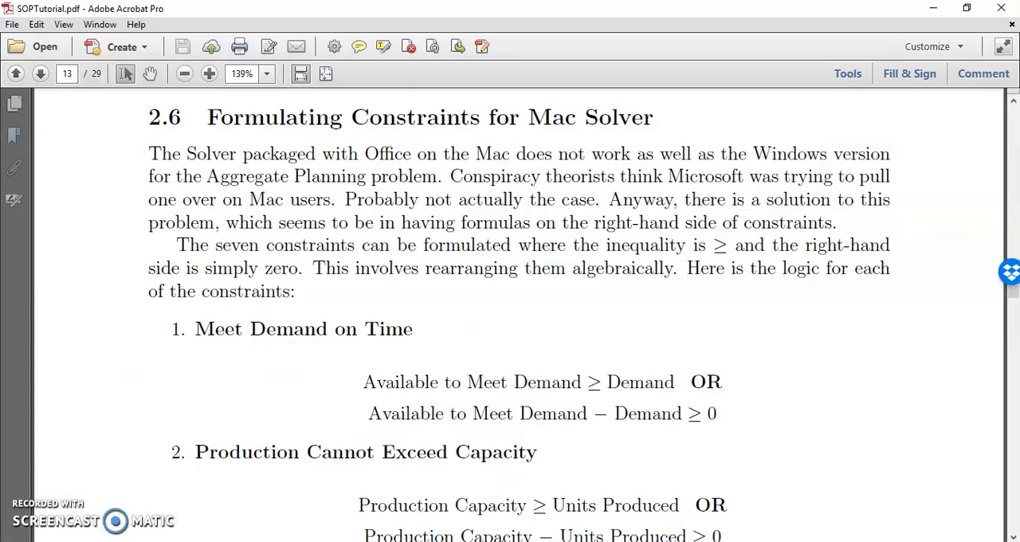
scroll(821, 395, "down", 1)
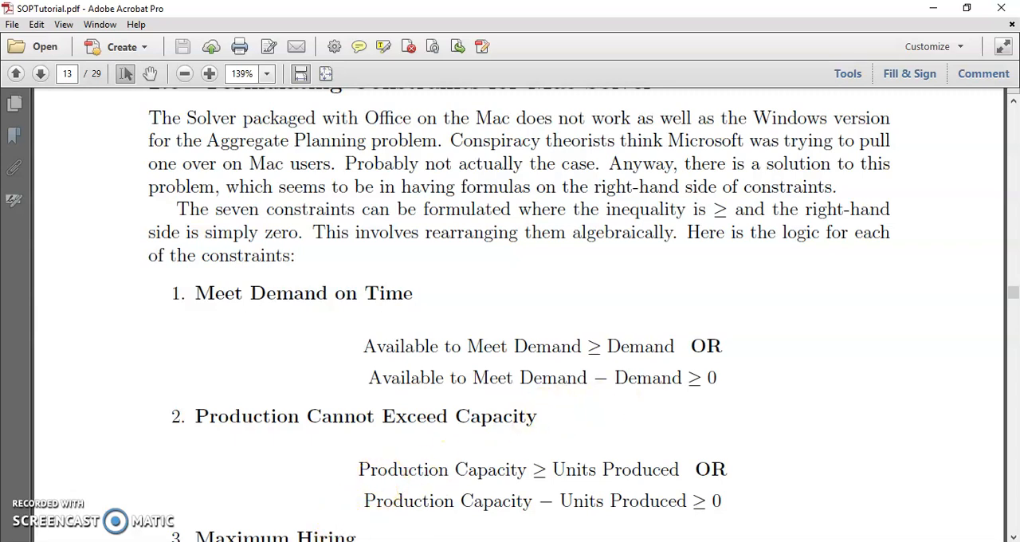
left_click(504, 492)
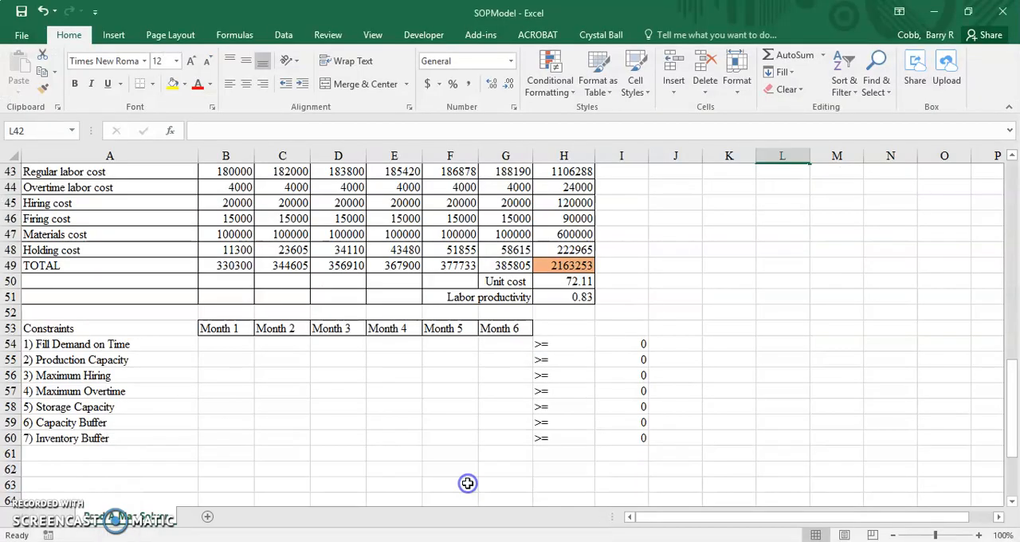
Enter the Month 1 Fill Demand on Time constraint in B54 as units available minus demand, =B39-B2
left_click(215, 348)
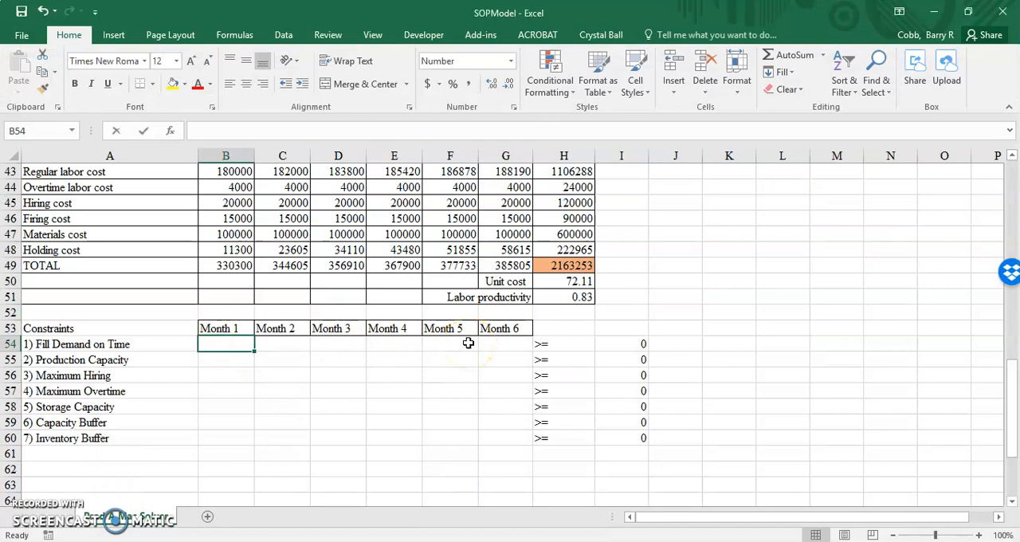
type("=")
scroll(468, 343, "up", 5)
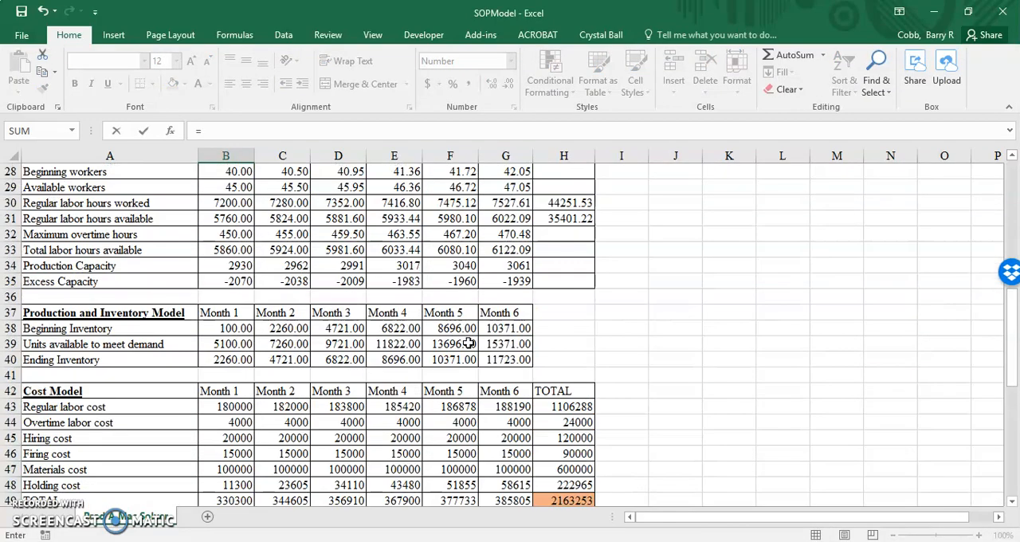
scroll(468, 343, "up", 4)
scroll(261, 299, "down", 4)
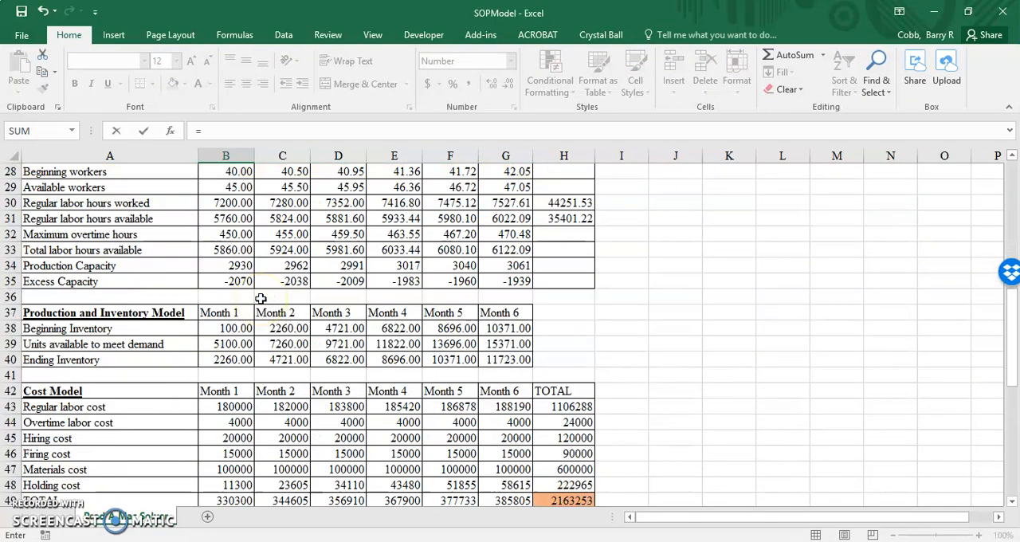
scroll(260, 298, "down", 1)
left_click(239, 296)
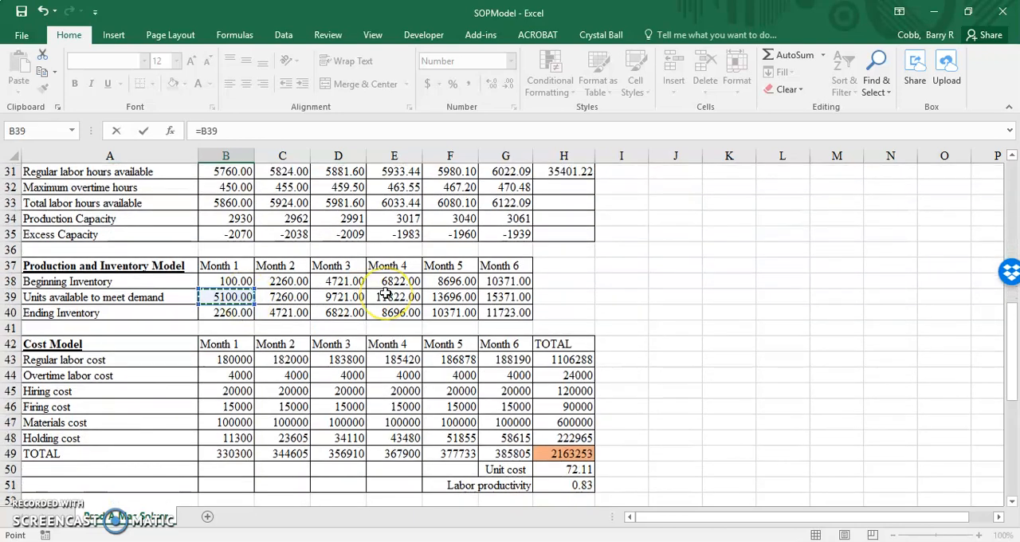
type("-")
scroll(385, 294, "up", 10)
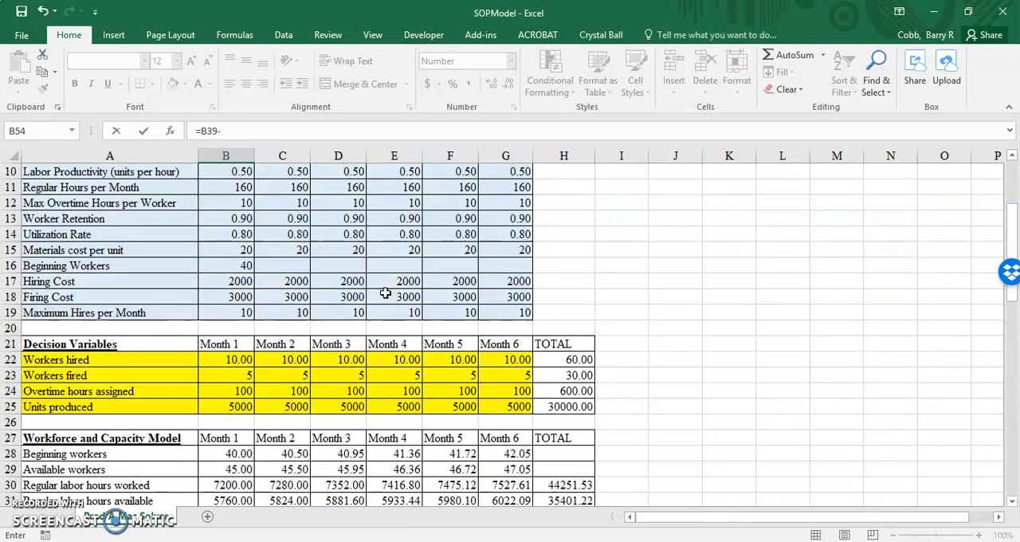
left_click(229, 185)
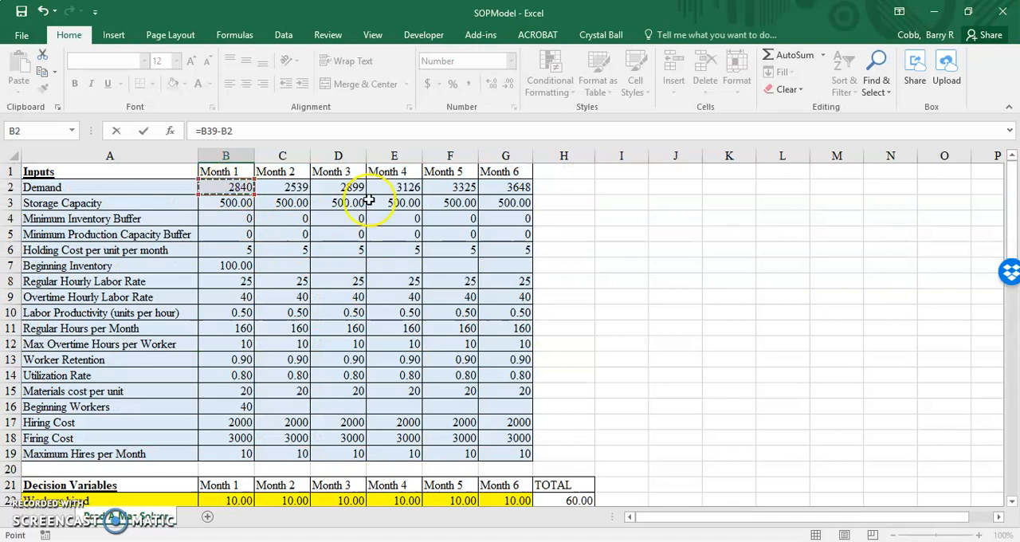
scroll(371, 201, "down", 15)
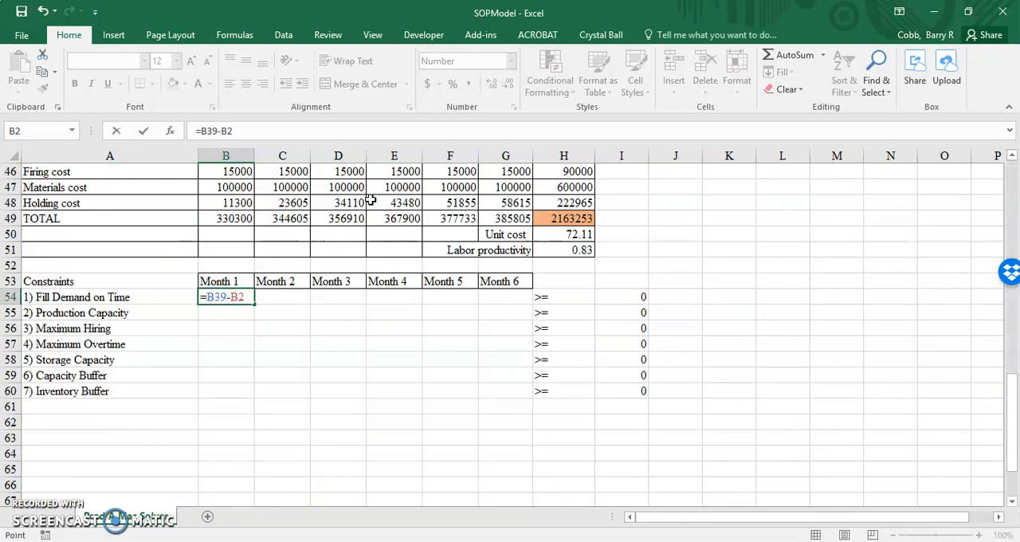
key("Return")
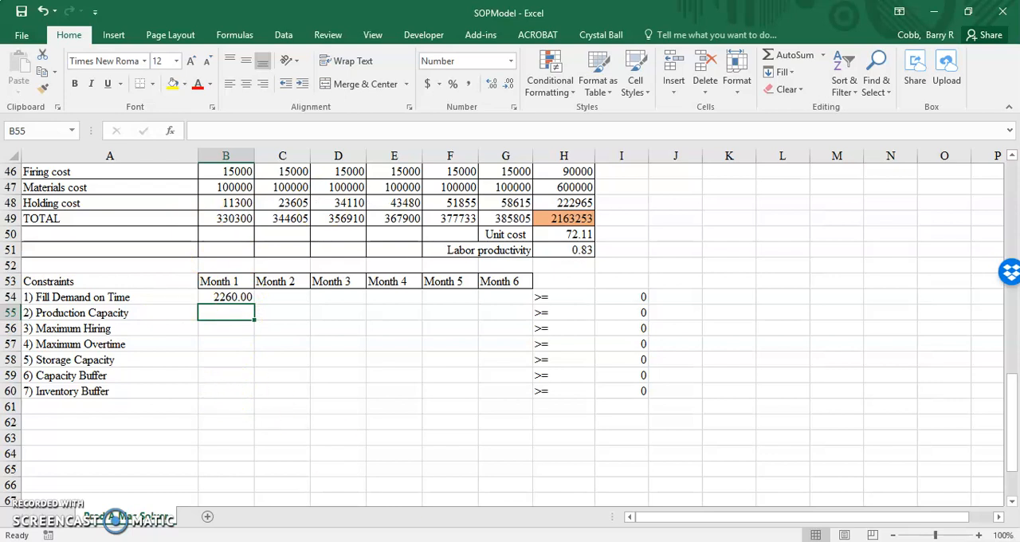
Read the Production Cannot Exceed Capacity formulation in SOPTutorial.pdf in Acrobat and go back to the SOPModel workbook in Excel
key("alt+Tab")
scroll(774, 371, "down", 5)
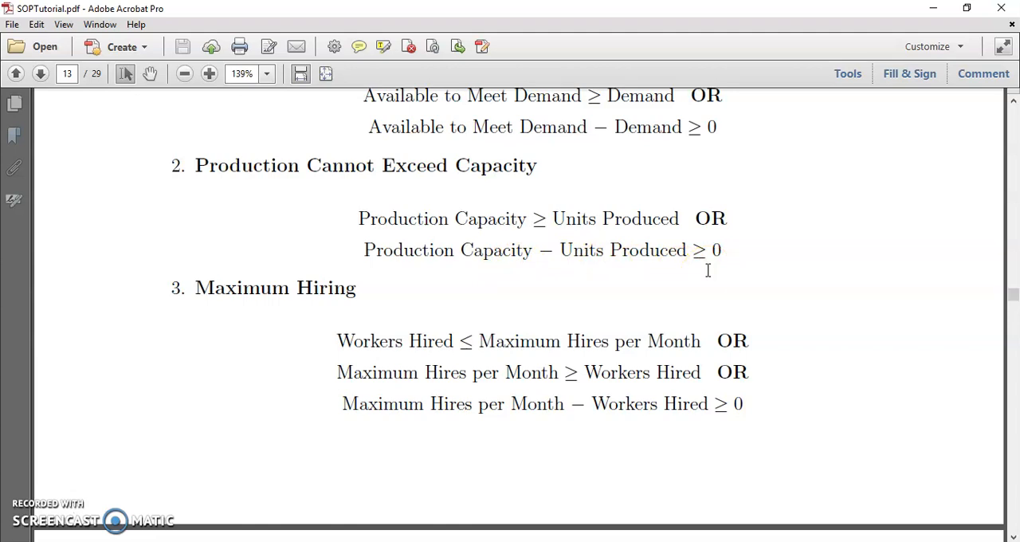
left_click(469, 498)
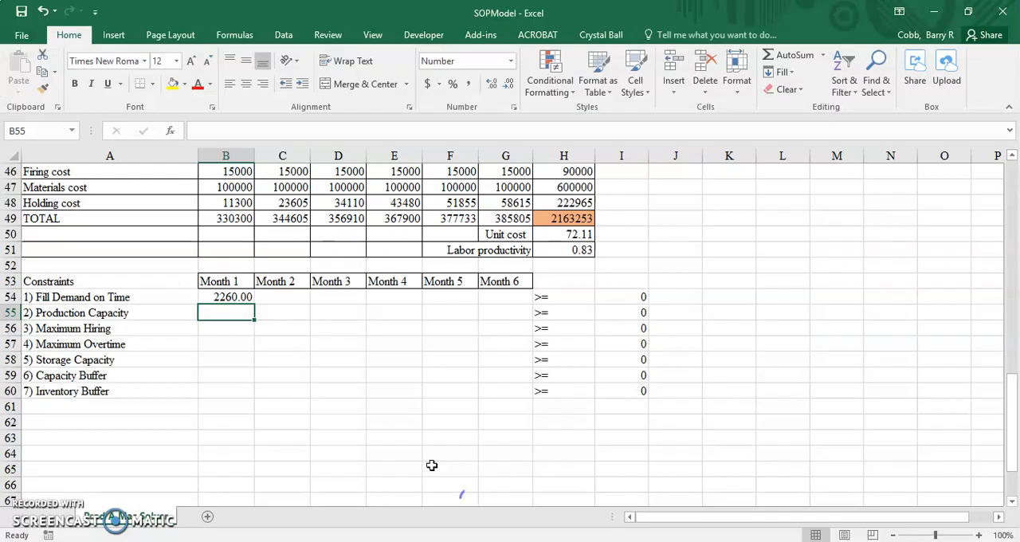
Enter the Month 1 Production Capacity constraint in B55 as production capacity minus units produced, =B34-B25
type("=")
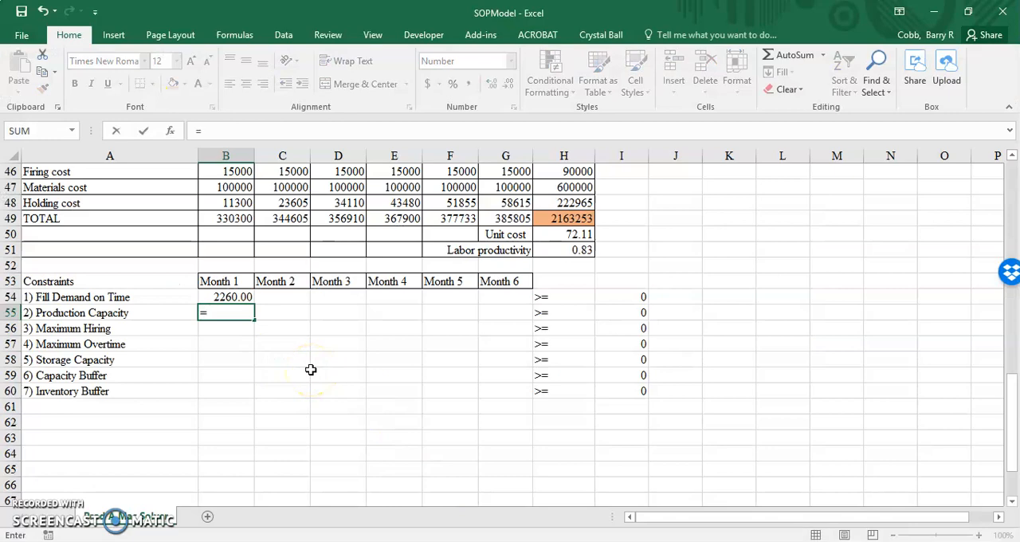
scroll(311, 370, "up", 1)
scroll(311, 370, "up", 5)
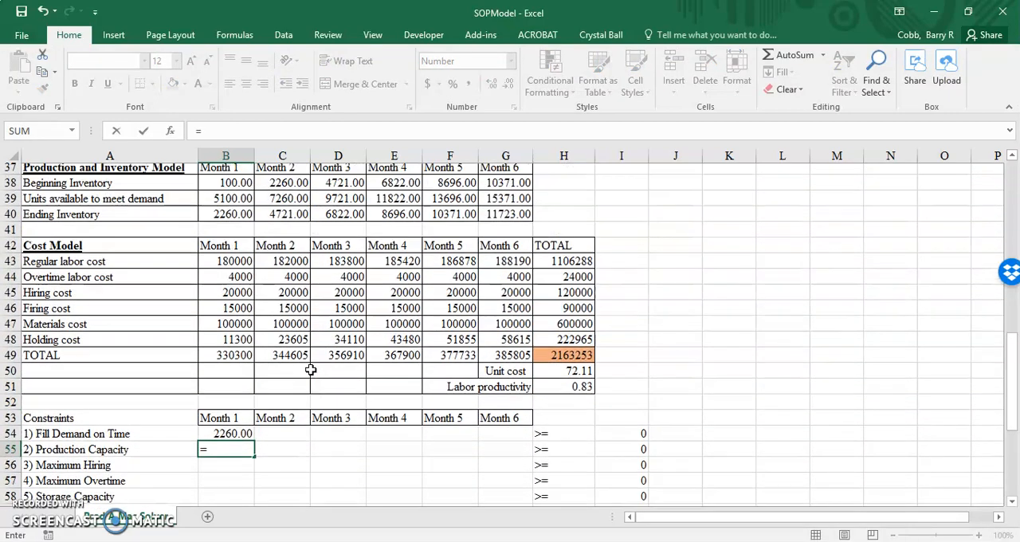
left_click(217, 266)
type("-")
scroll(552, 310, "up", 3)
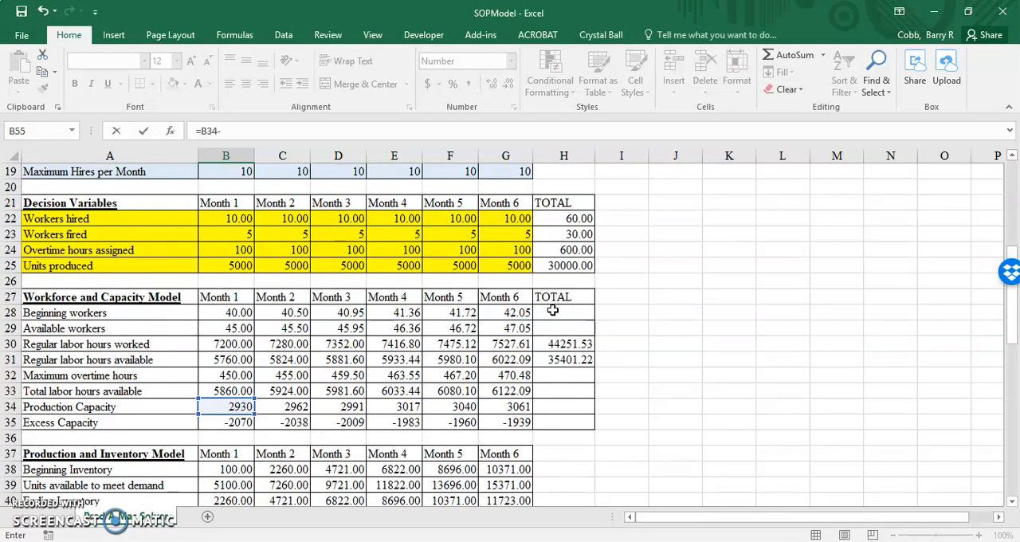
left_click(250, 271)
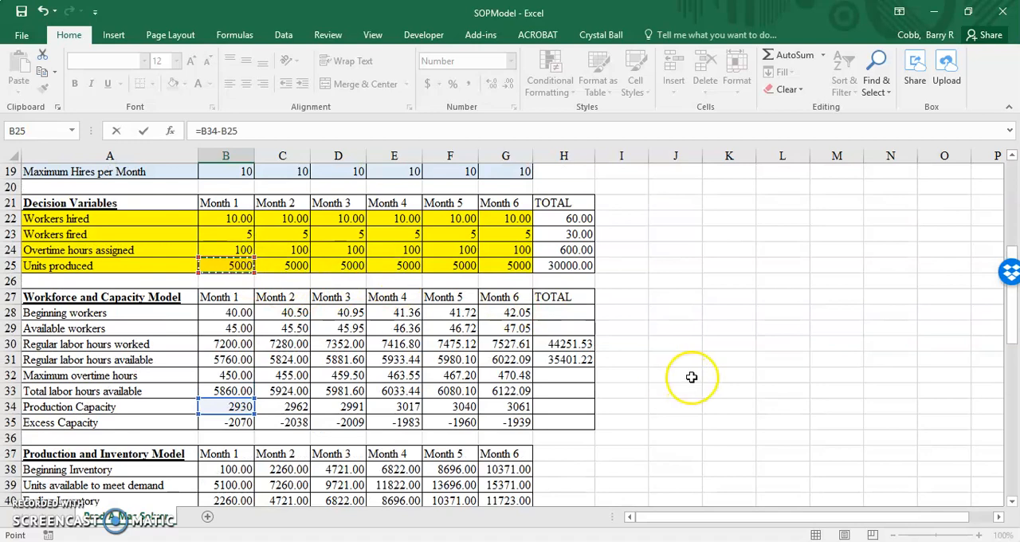
scroll(691, 376, "down", 6)
scroll(692, 376, "down", 1)
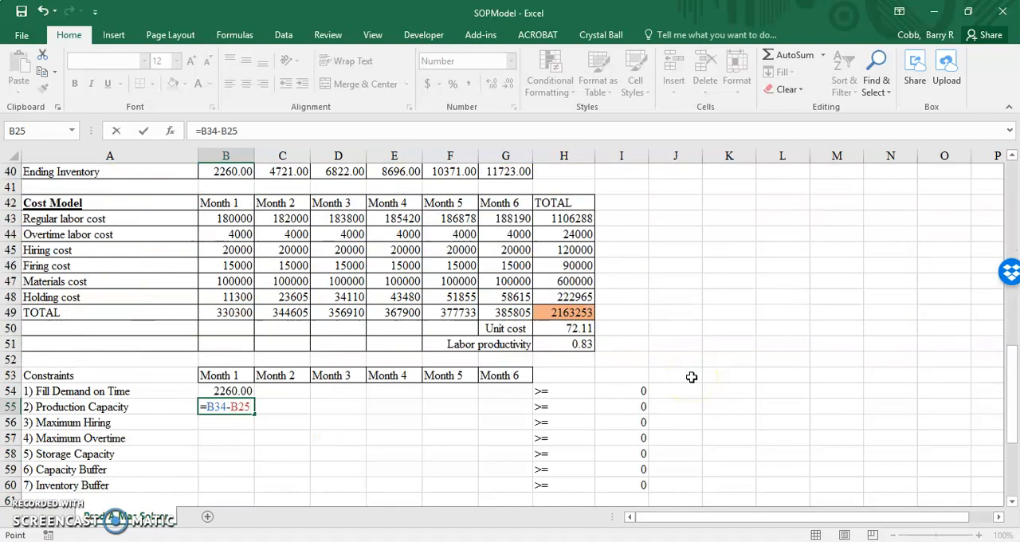
key("Return")
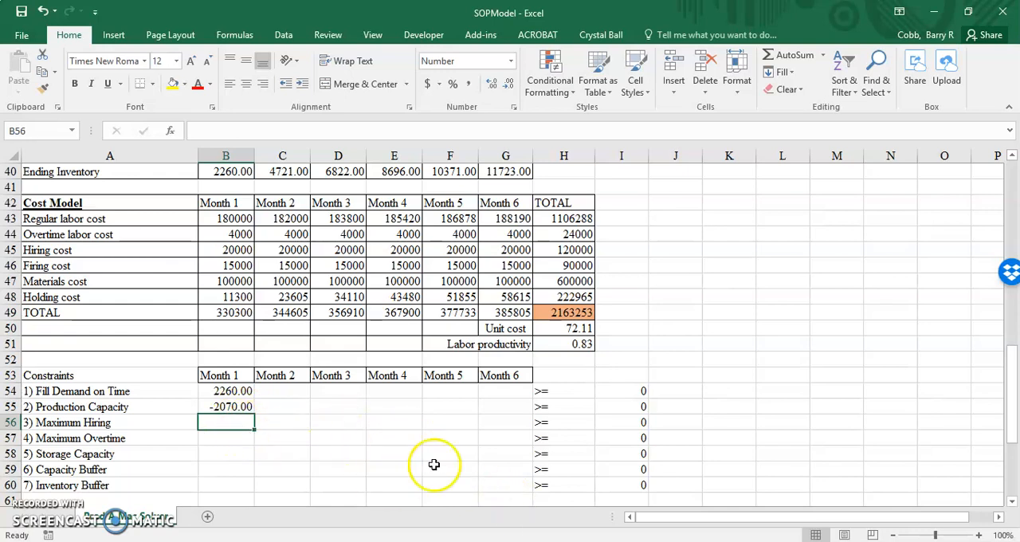
Check the Maximum Hiring formulation in SOPTutorial.pdf in Acrobat and switch back to the SOPModel workbook in Excel
left_click(549, 540)
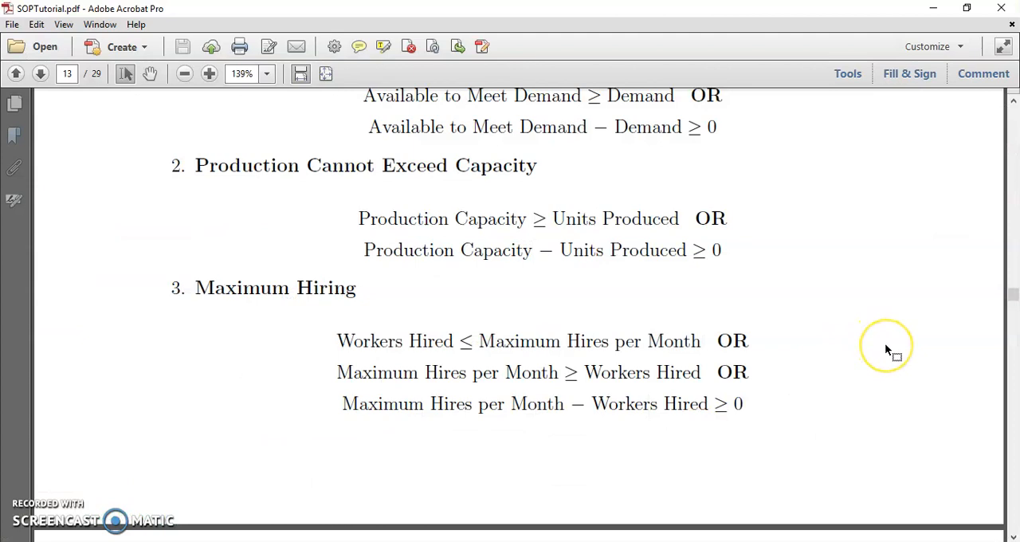
scroll(885, 343, "down", 4)
scroll(885, 342, "down", 1)
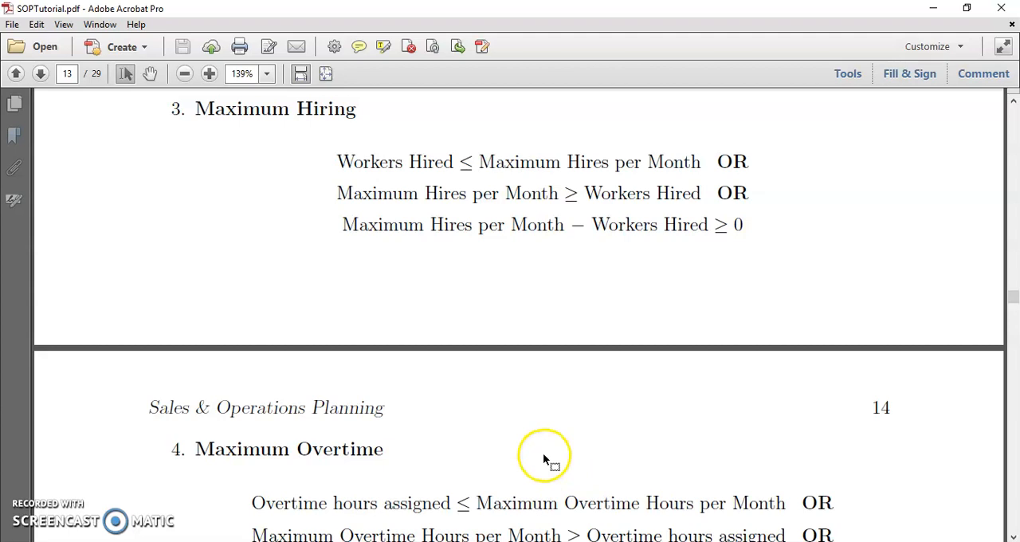
mouse_move(383, 534)
left_click(478, 514)
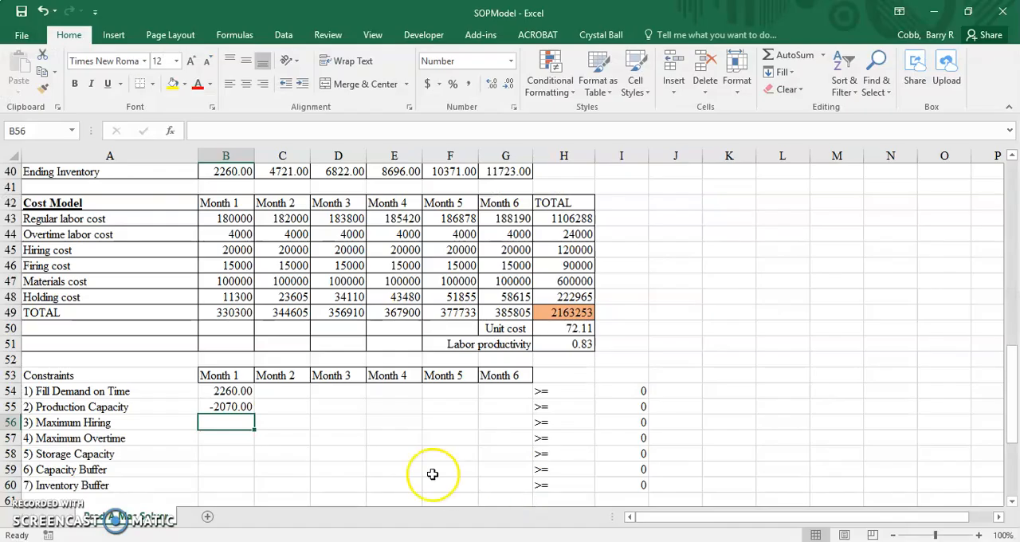
Enter the Month 1 Maximum Hiring constraint in B56 as maximum hires minus workers hired, =B19-B22, and check the formula
type("=")
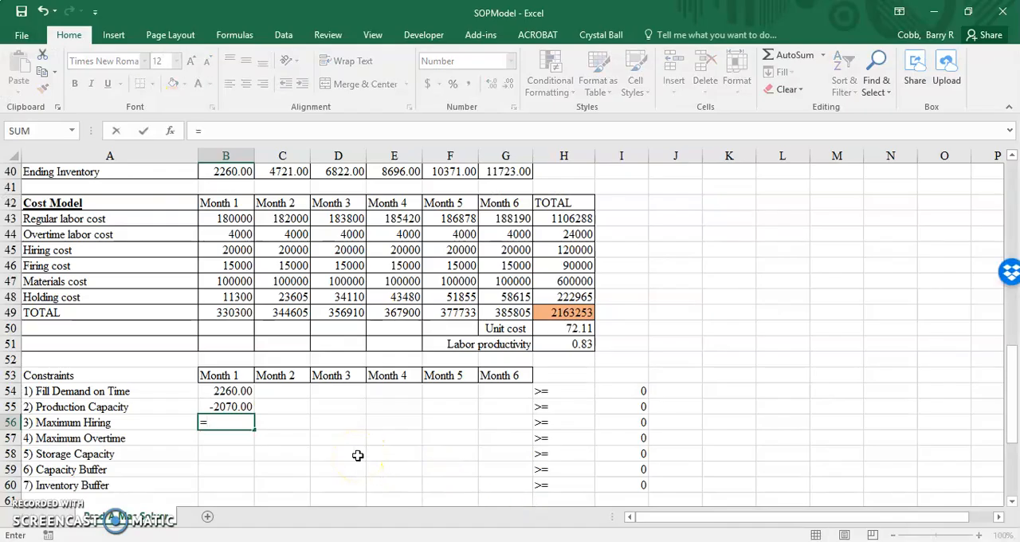
scroll(358, 455, "up", 13)
left_click(226, 452)
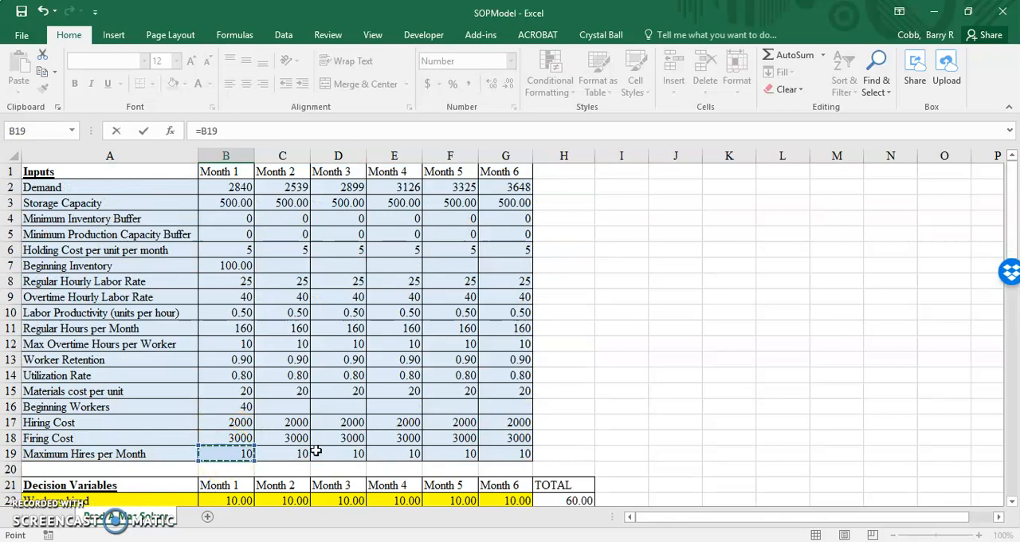
type("-")
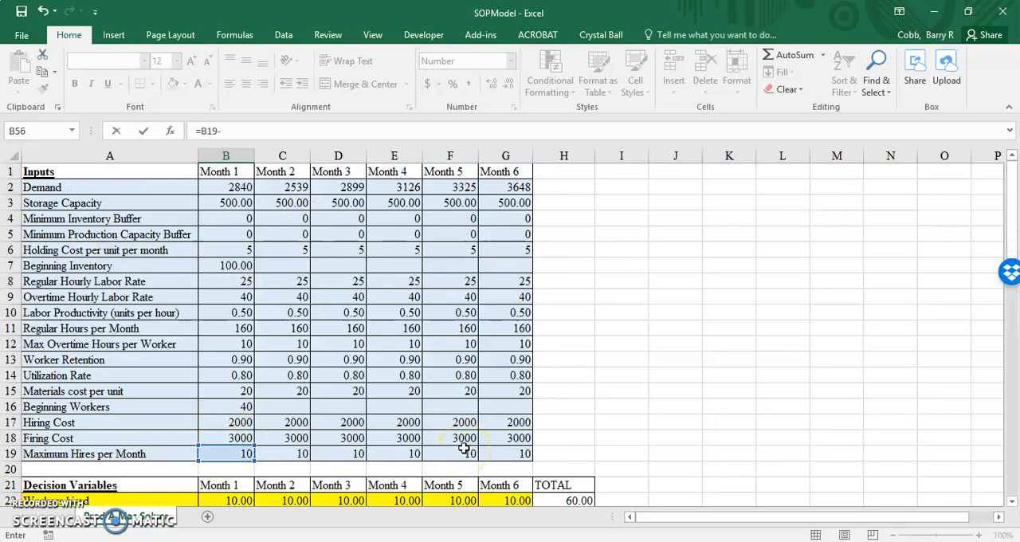
scroll(463, 449, "down", 4)
left_click(228, 313)
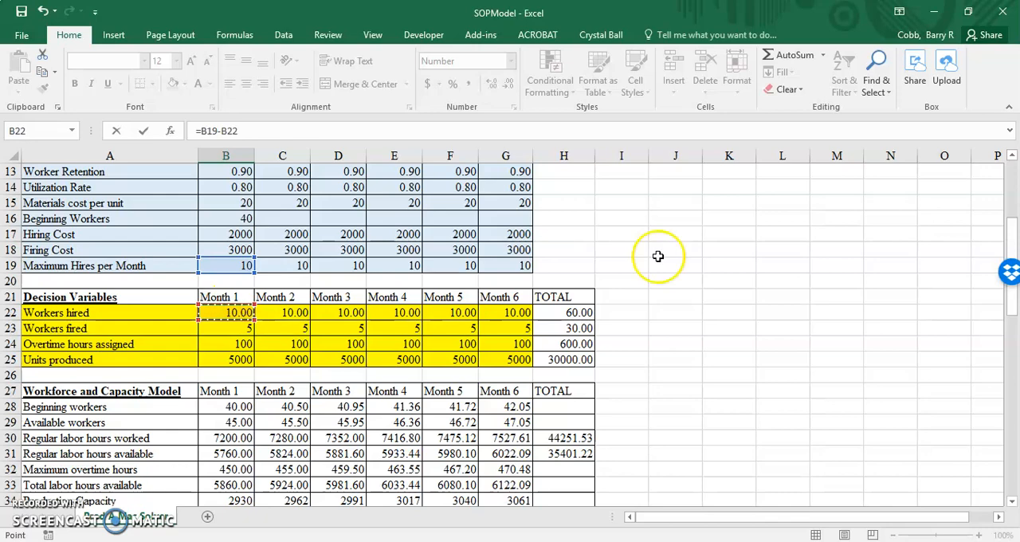
key("Return")
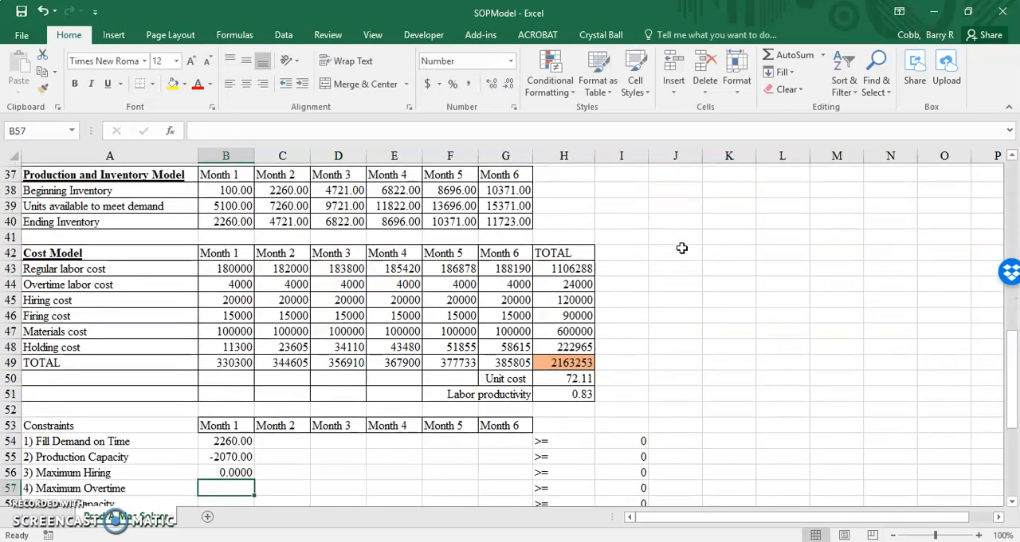
scroll(369, 389, "down", 2)
double_click(239, 379)
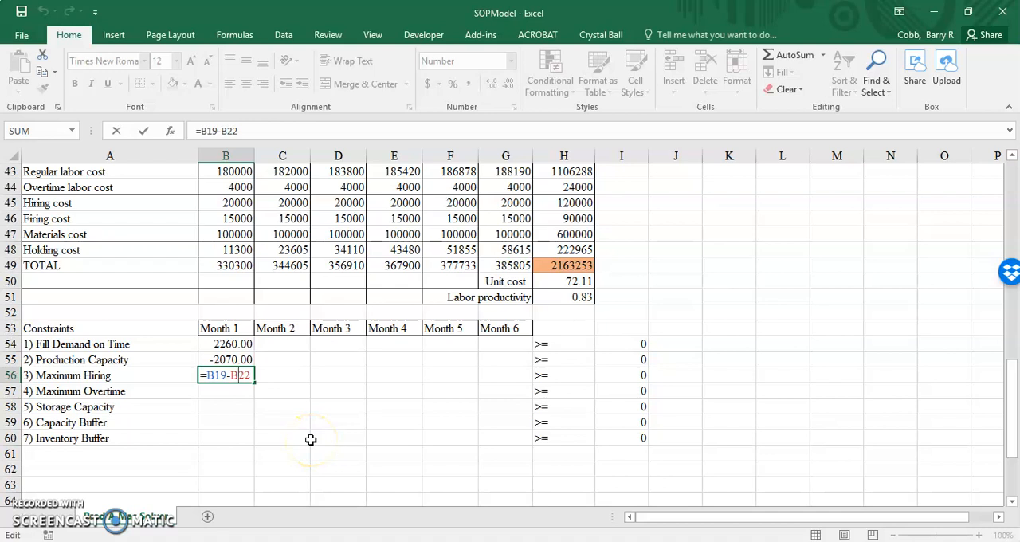
key("Return")
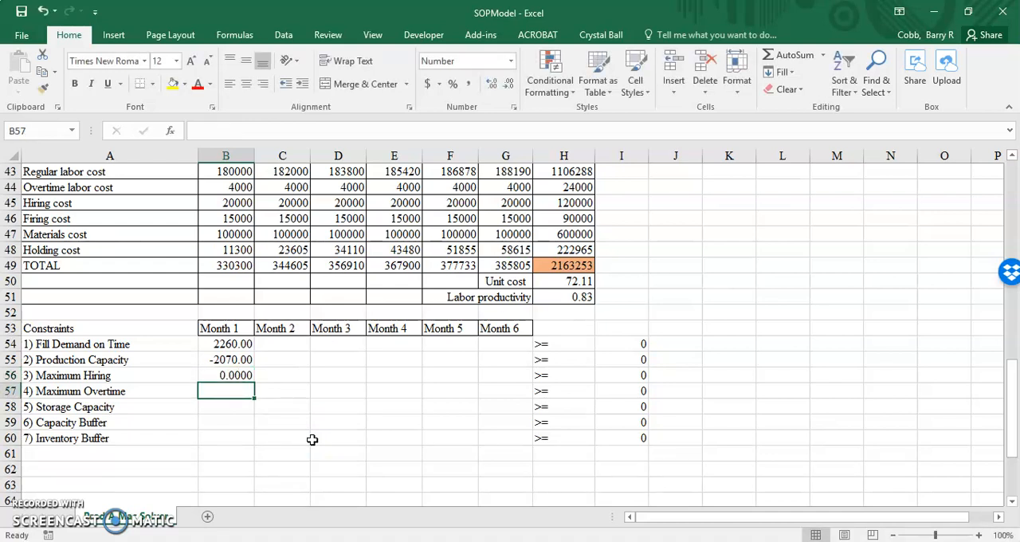
Read the Maximum Overtime formulation in SOPTutorial.pdf in Acrobat and switch back to the SOPModel workbook in Excel
key("alt+Tab")
scroll(497, 387, "down", 1)
scroll(497, 388, "down", 5)
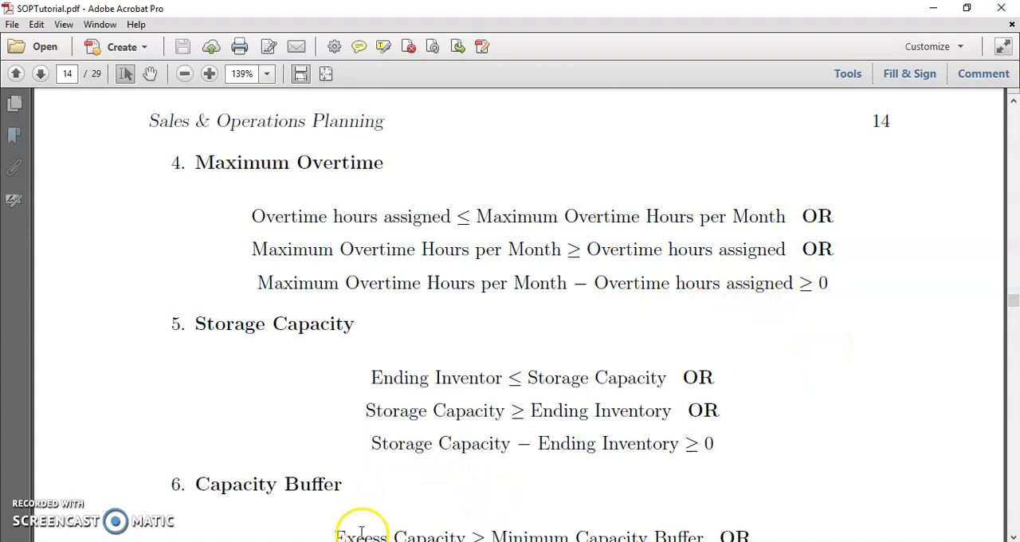
left_click(485, 508)
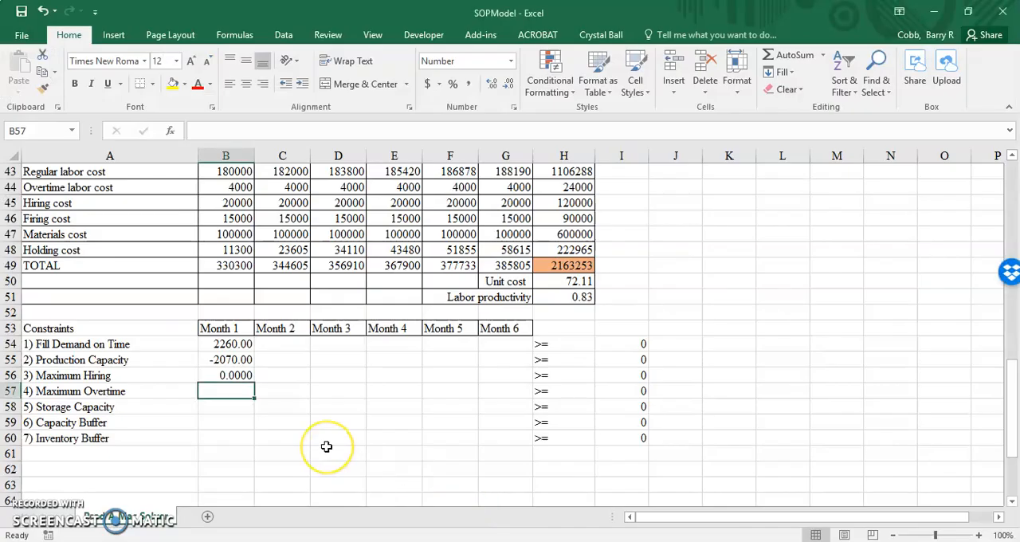
Enter the Month 1 Maximum Overtime constraint in B57 as maximum overtime hours minus overtime hours assigned, =B32-B24
type("=")
scroll(326, 447, "up", 11)
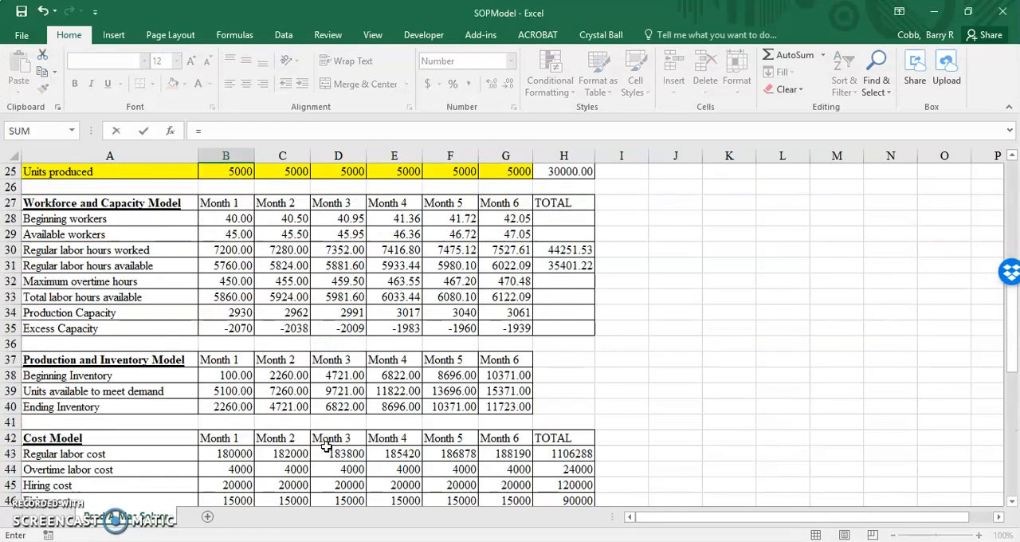
scroll(326, 446, "up", 1)
scroll(326, 446, "down", 5)
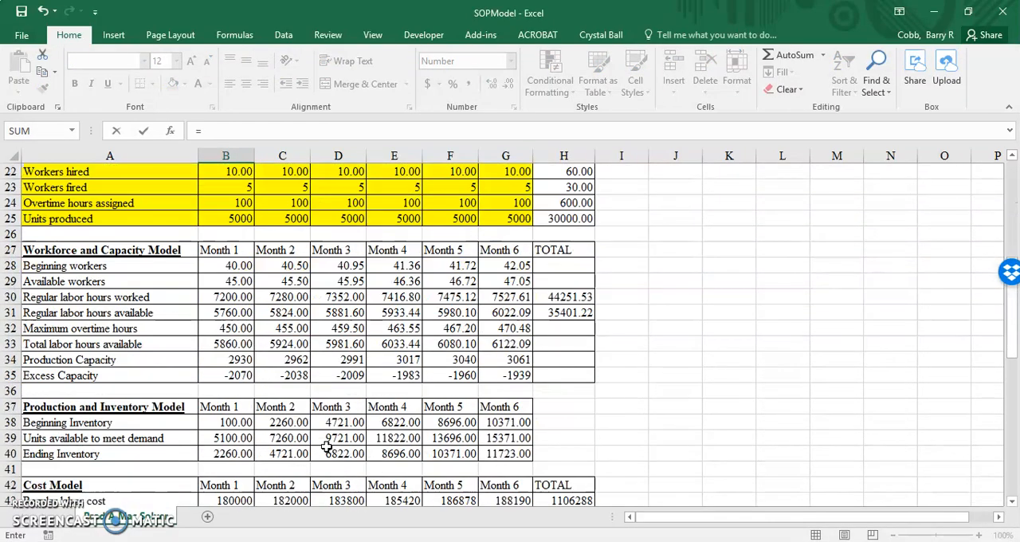
left_click(230, 326)
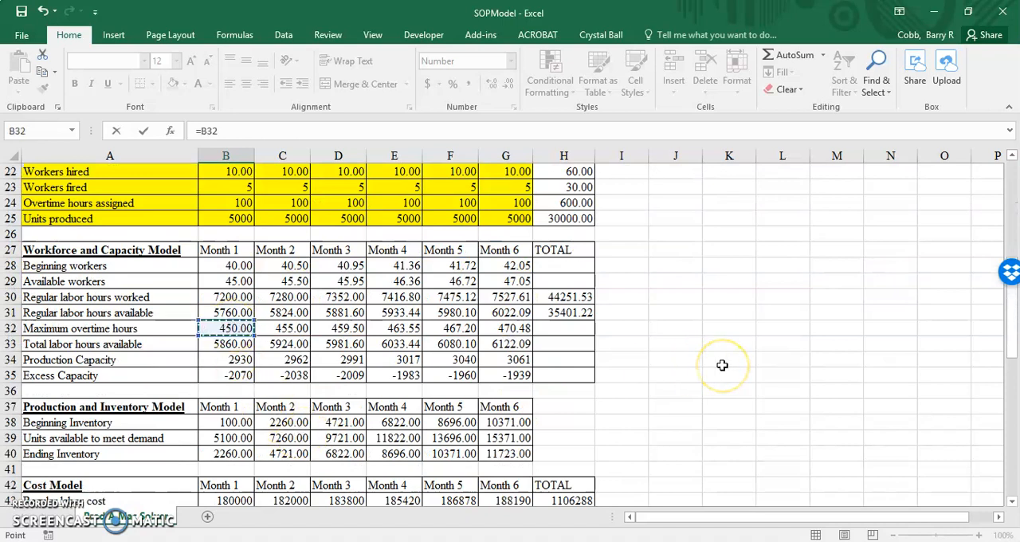
type("-")
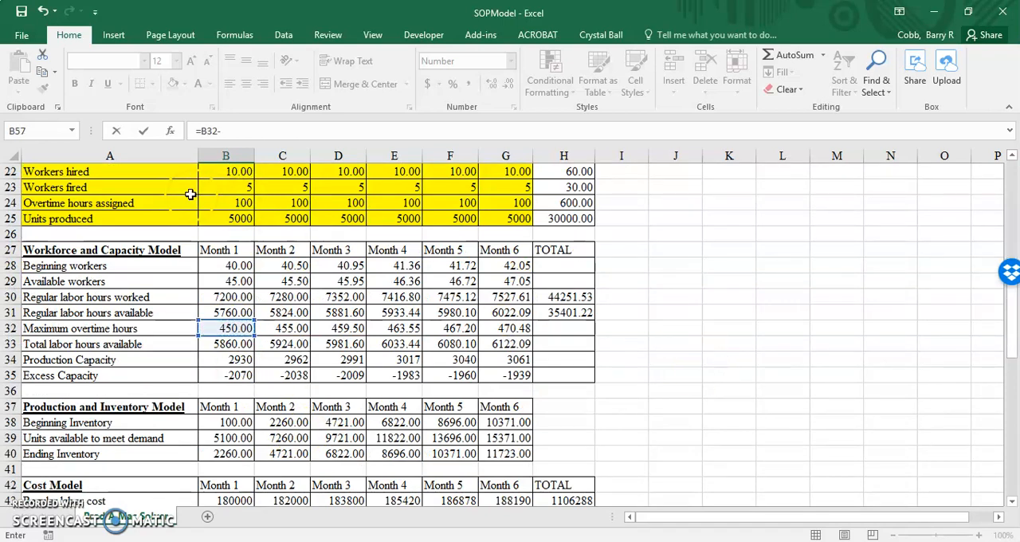
left_click(226, 202)
scroll(566, 357, "down", 6)
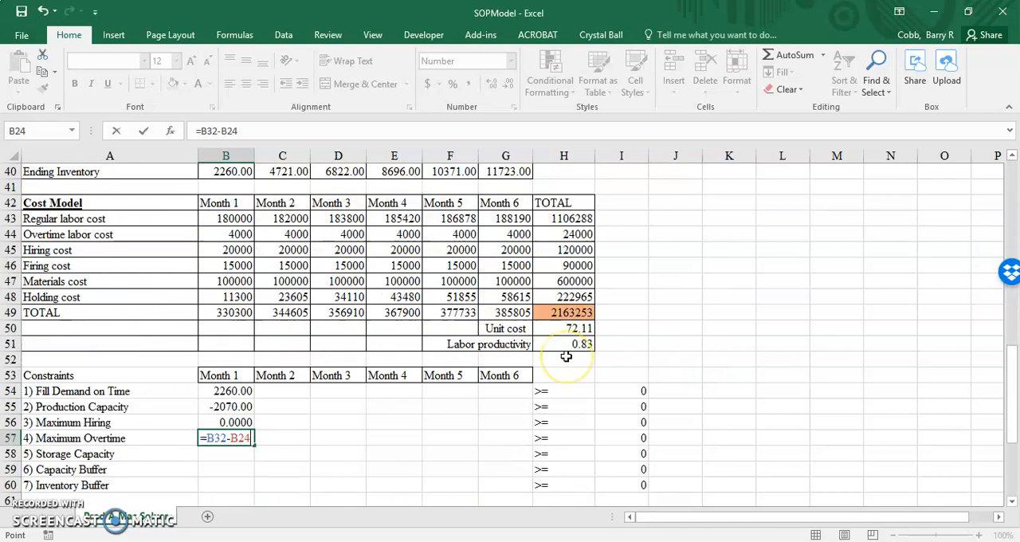
scroll(659, 369, "down", 2)
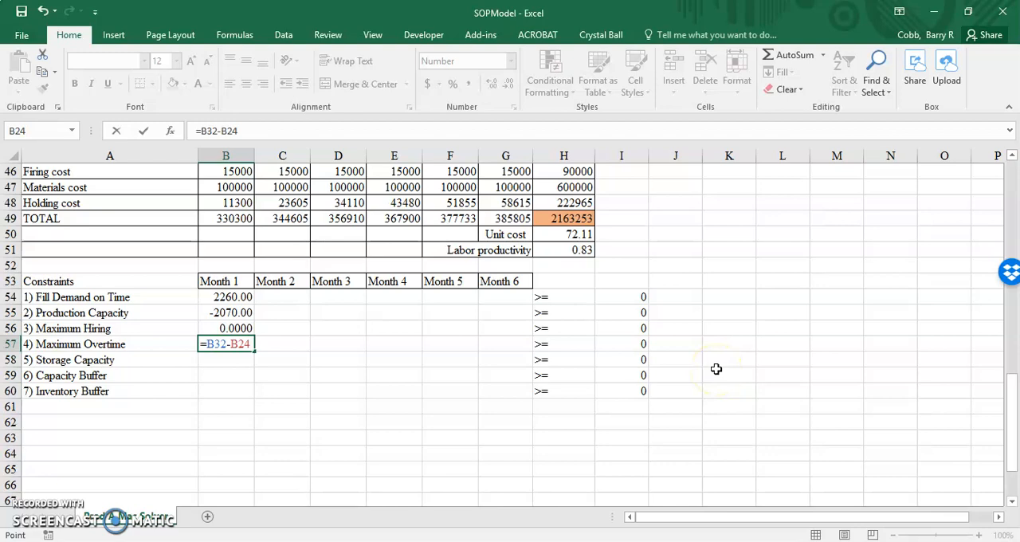
key("Return")
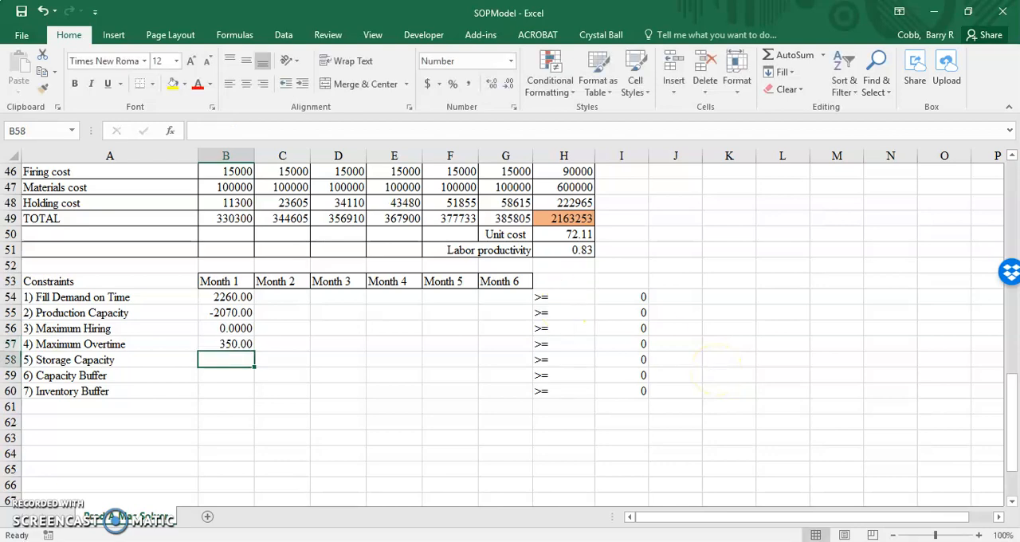
Read the Storage Capacity formulation in SOPTutorial.pdf in Acrobat and return to the SOPModel workbook in Excel
key("alt+Tab")
scroll(793, 391, "down", 3)
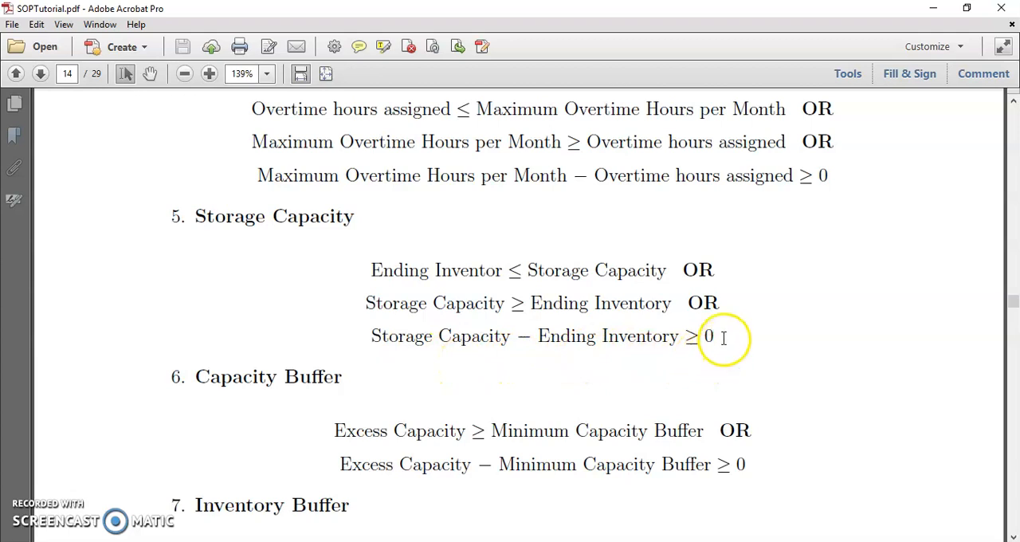
mouse_move(348, 541)
left_click(467, 494)
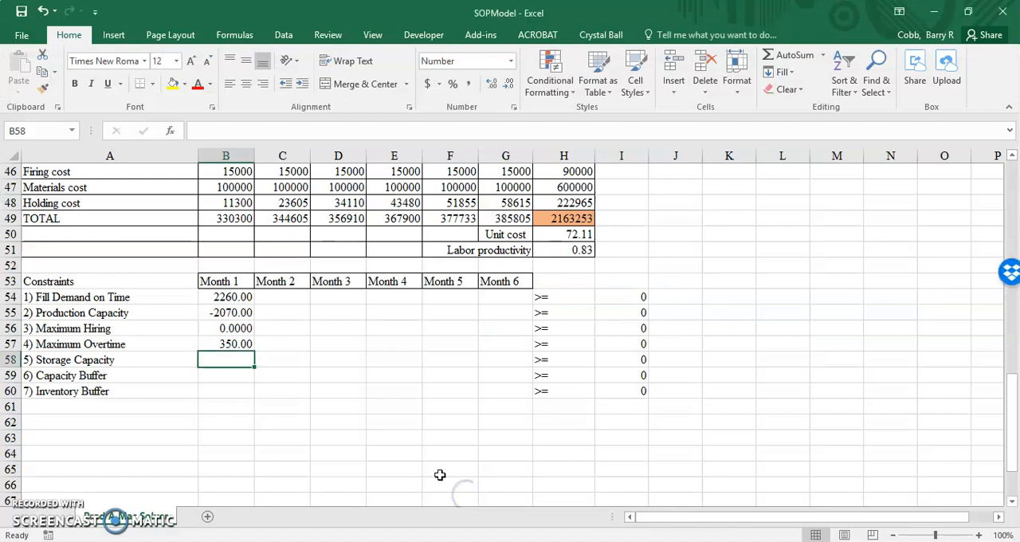
Enter the Month 1 Storage Capacity constraint in B58 as storage capacity minus ending inventory, =B3-B40
type("=")
scroll(440, 475, "up", 15)
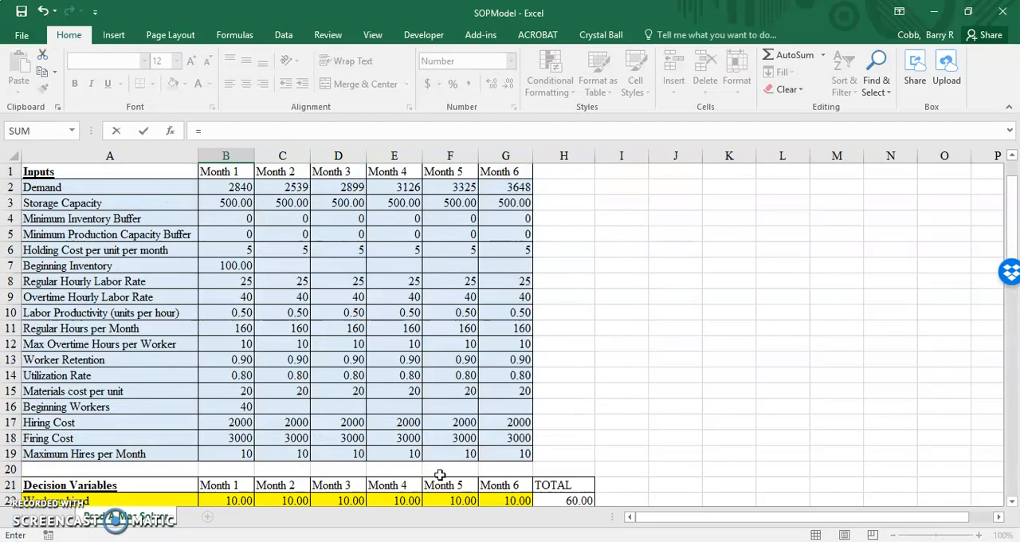
left_click(227, 202)
type("-")
scroll(409, 278, "down", 10)
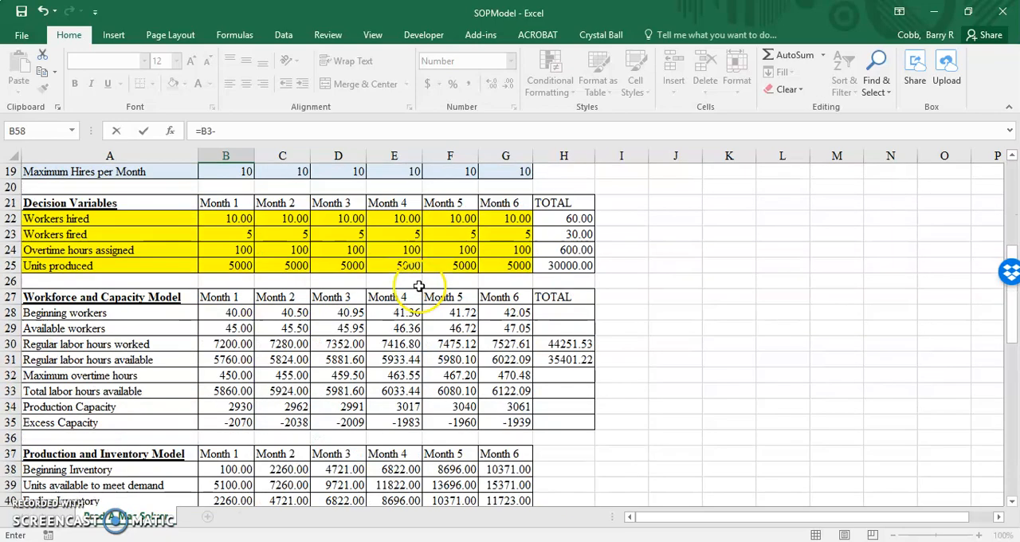
left_click(225, 313)
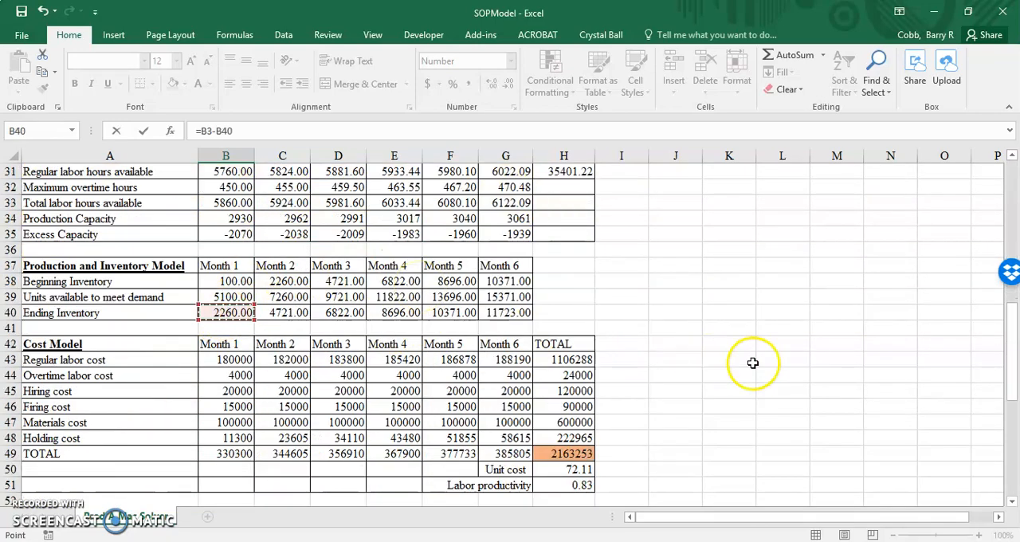
scroll(777, 368, "down", 5)
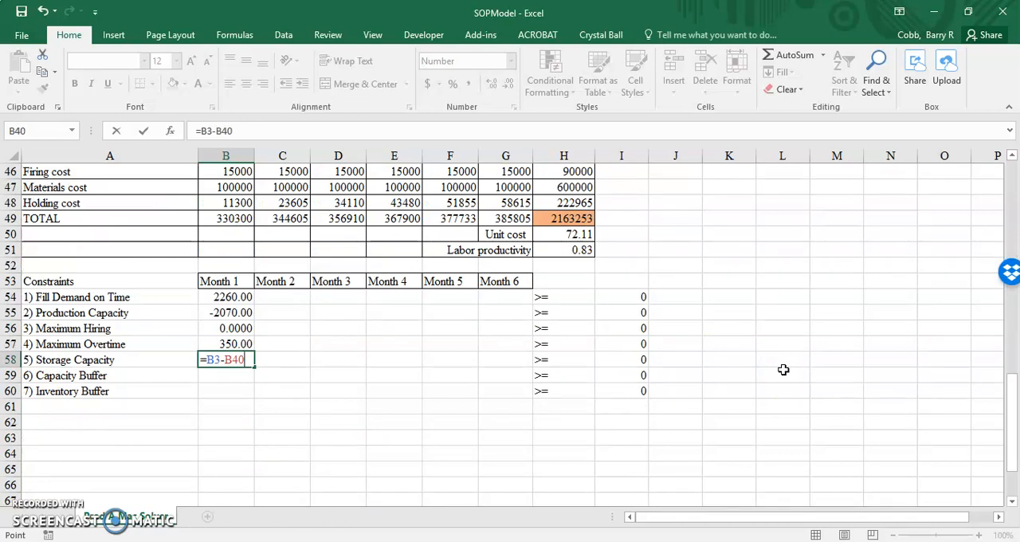
key("Return")
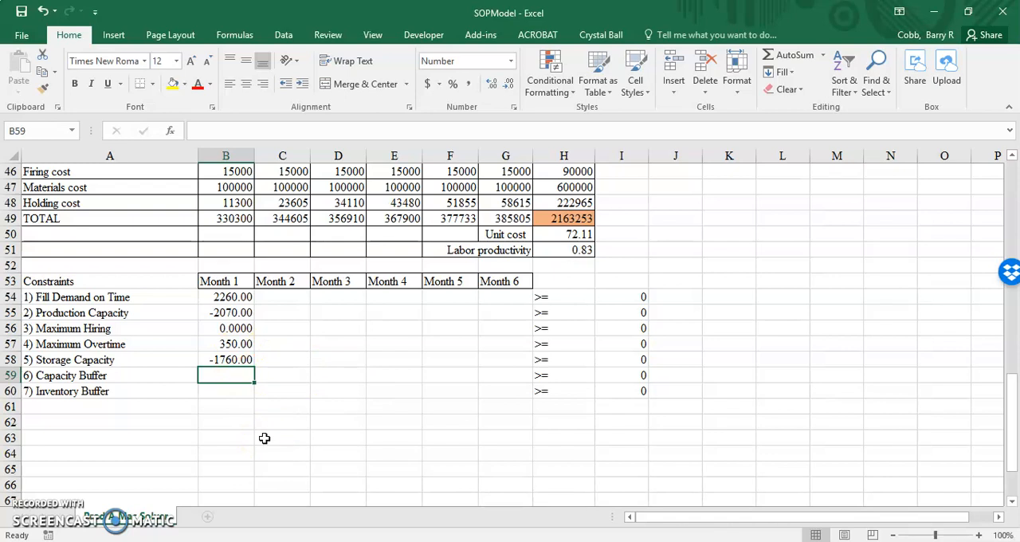
Read the Capacity Buffer formulation in SOPTutorial.pdf in Acrobat and go back to the SOPModel workbook in Excel
left_click(455, 541)
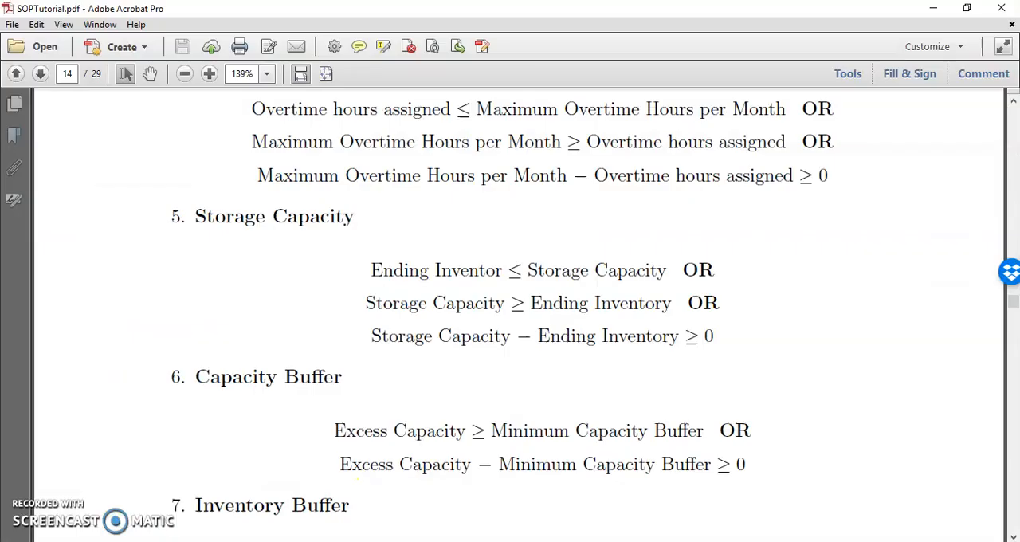
scroll(966, 375, "down", 4)
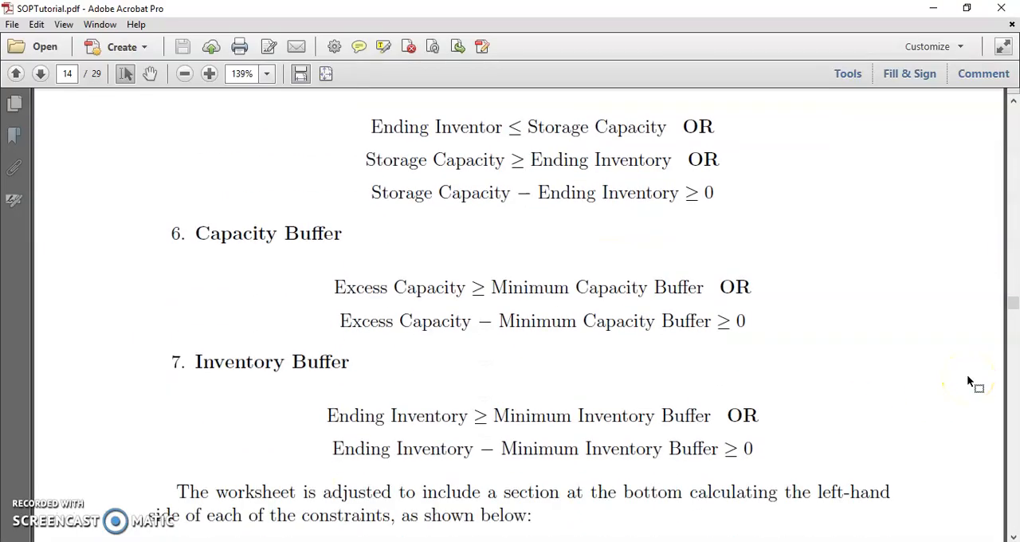
scroll(967, 374, "down", 3)
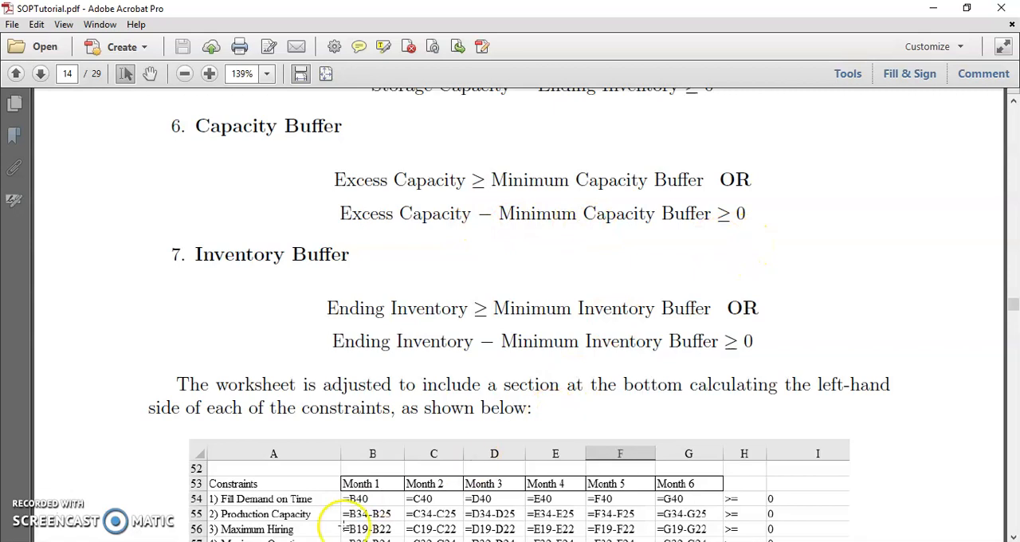
mouse_move(351, 541)
left_click(479, 501)
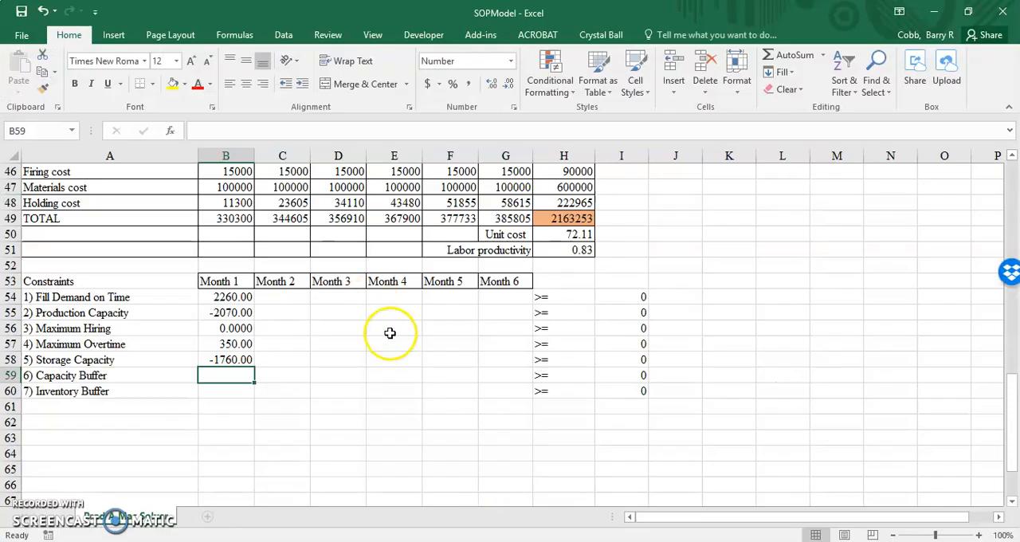
Inspect the Month 1 Excess Capacity formula in B35 and the cells it references, then close it without editing
scroll(390, 332, "up", 7)
scroll(389, 332, "up", 2)
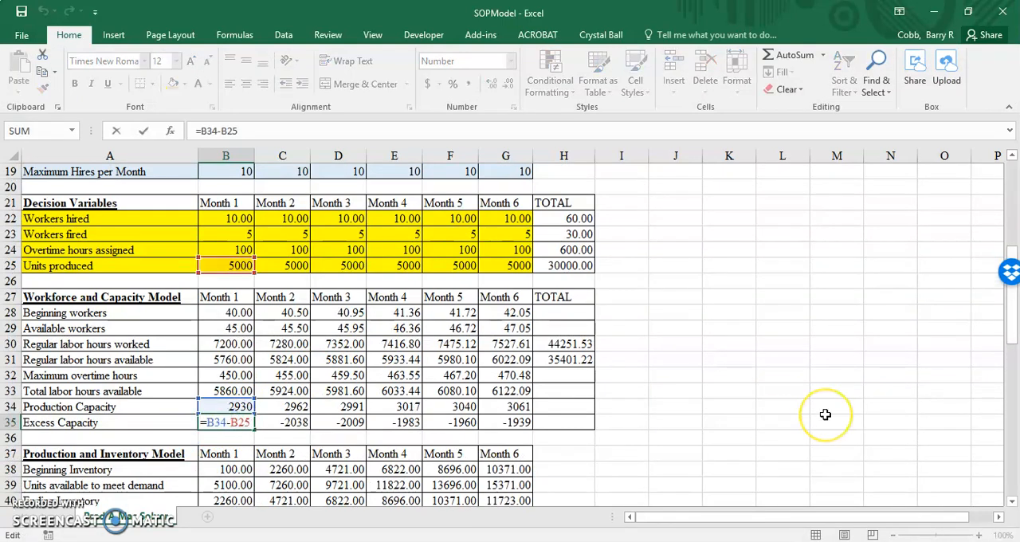
scroll(824, 414, "up", 1)
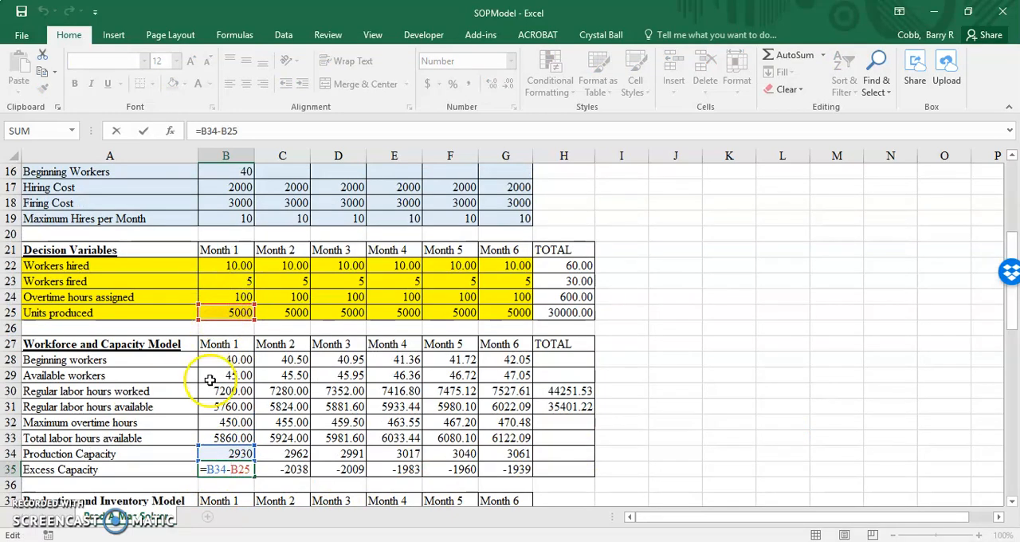
key("Return")
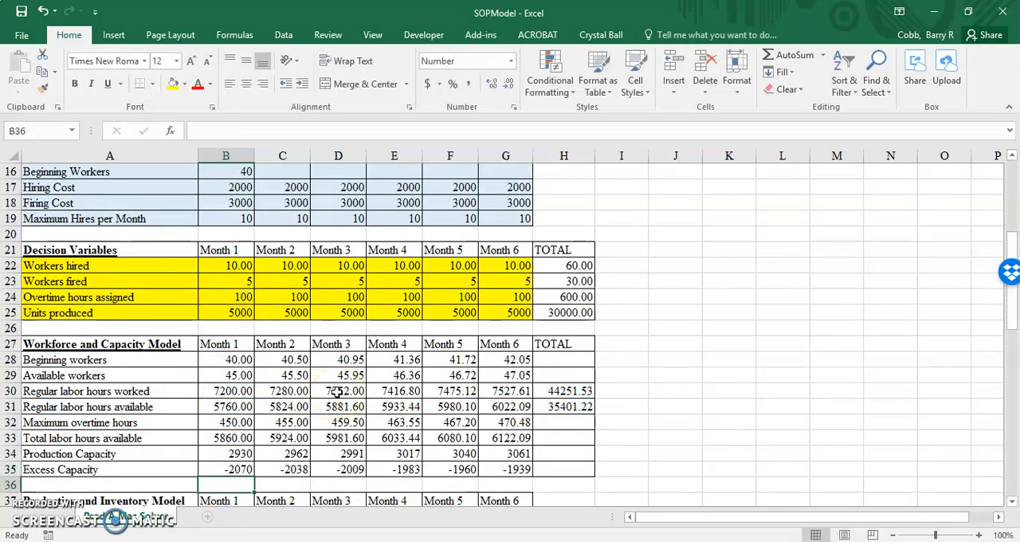
scroll(338, 392, "down", 5)
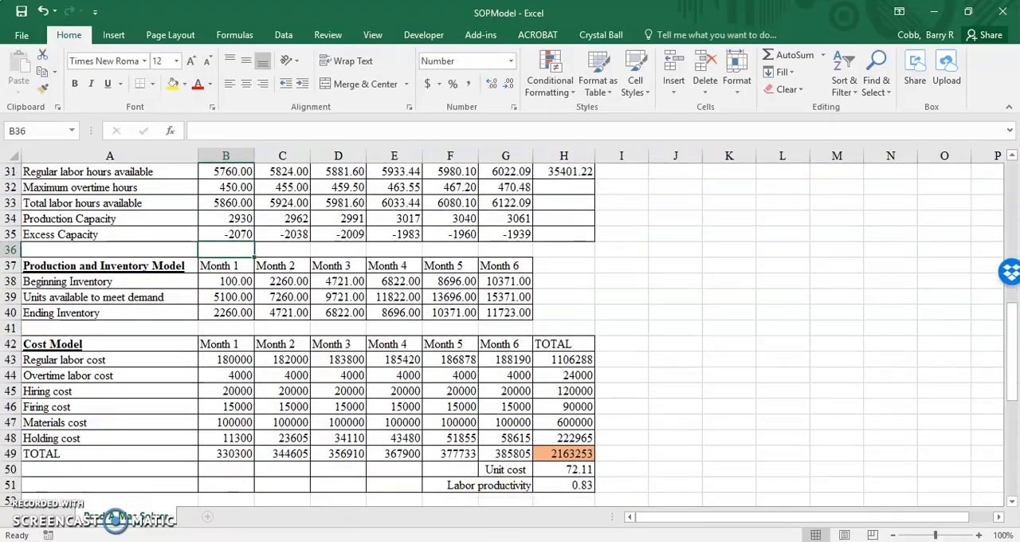
Recheck the Capacity Buffer inequality in SOPTutorial.pdf in Acrobat and switch back to the SOPModel workbook in Excel
key("alt+Tab")
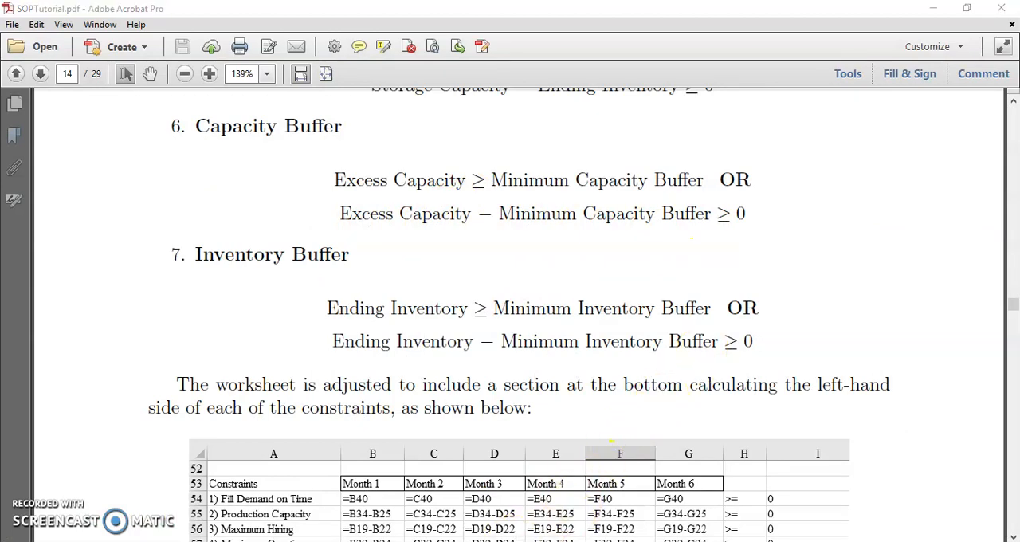
mouse_move(506, 535)
left_click(505, 513)
Enter the Month 1 Capacity Buffer constraint in B59 as excess capacity minus minimum production capacity buffer, =B35-B5
scroll(345, 462, "down", 6)
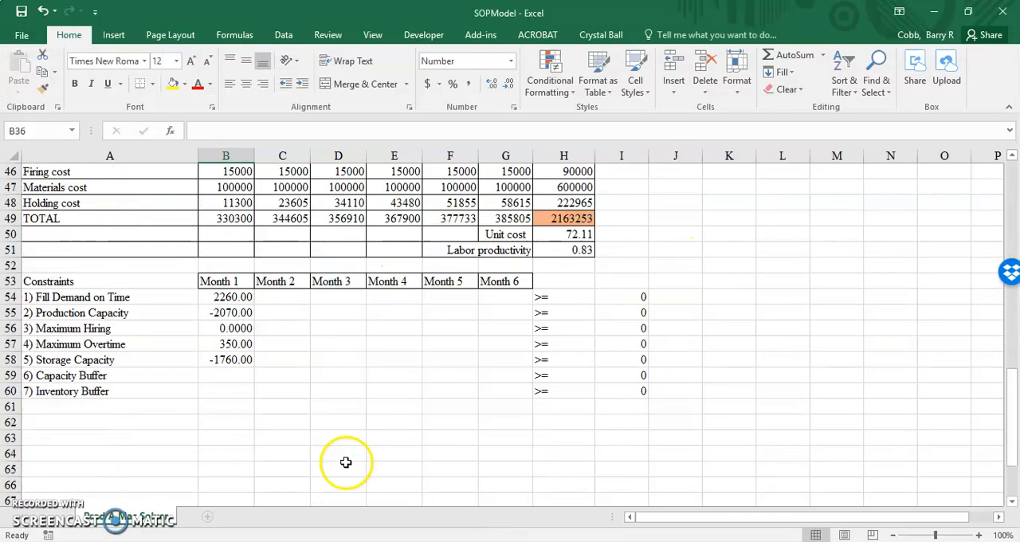
left_click(239, 328)
type("=")
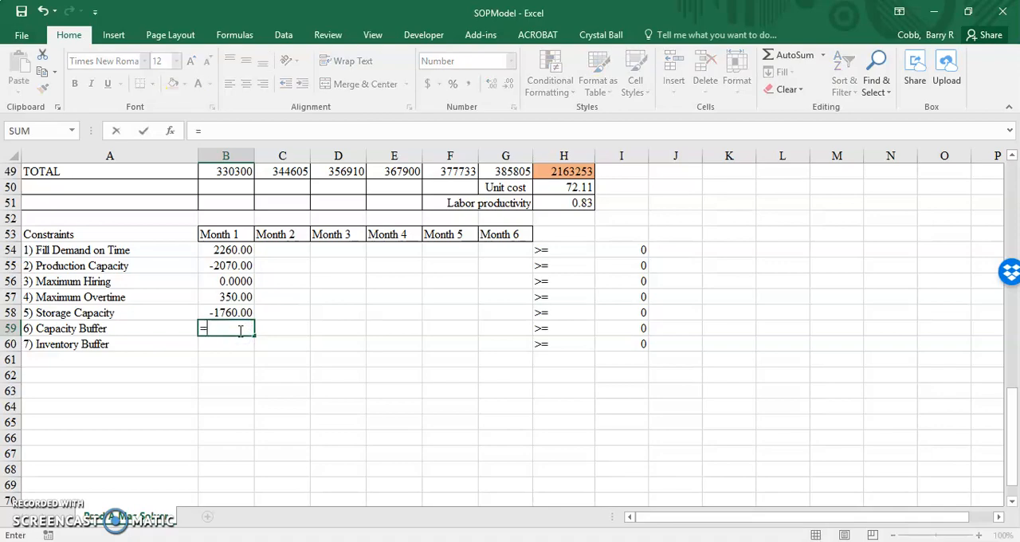
scroll(239, 330, "up", 7)
left_click(226, 281)
type("-")
scroll(227, 287, "up", 9)
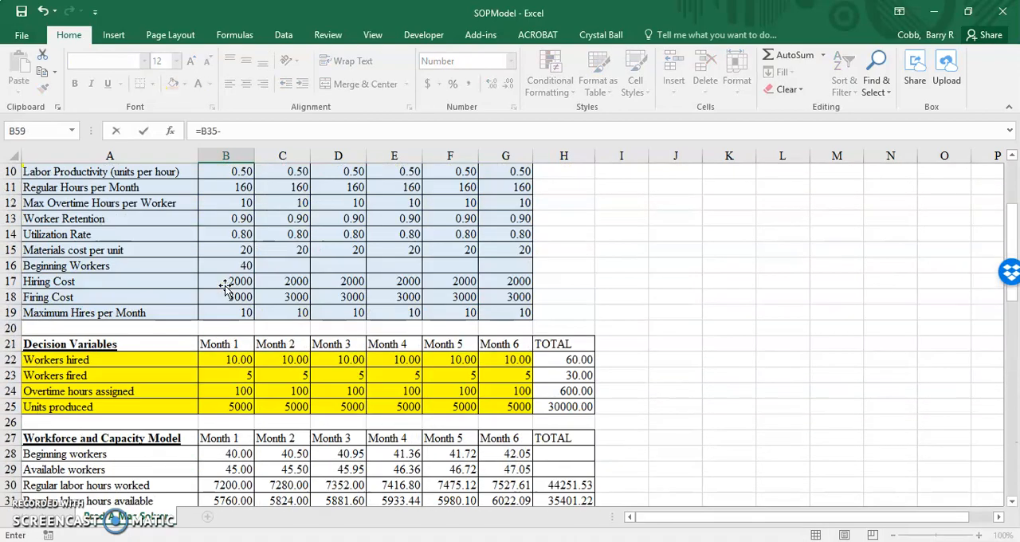
left_click(226, 232)
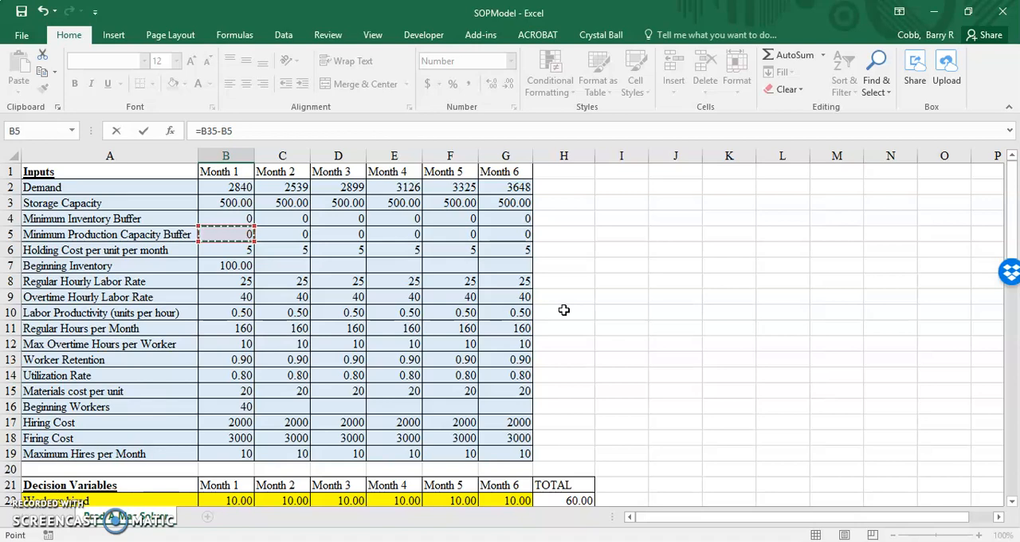
scroll(563, 310, "down", 15)
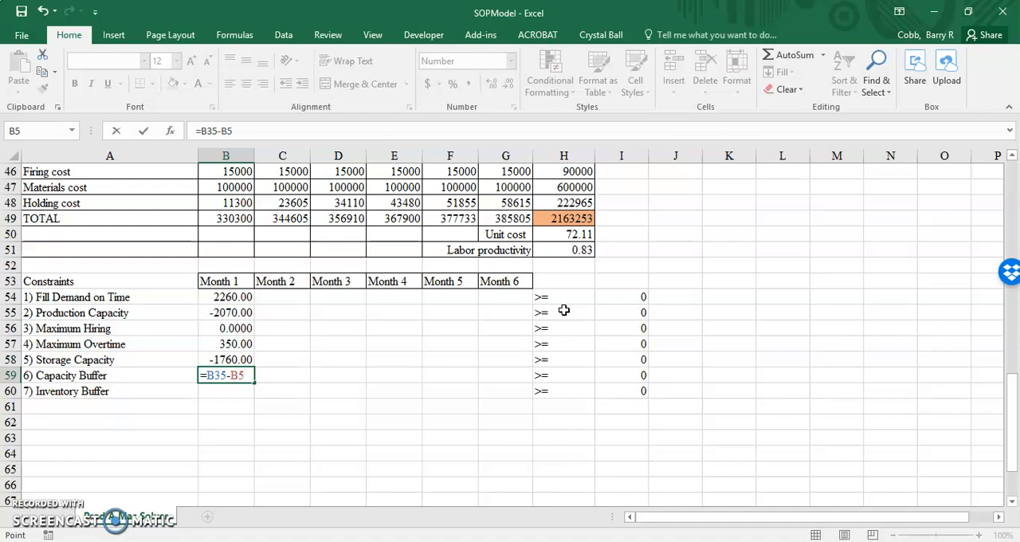
key("Return")
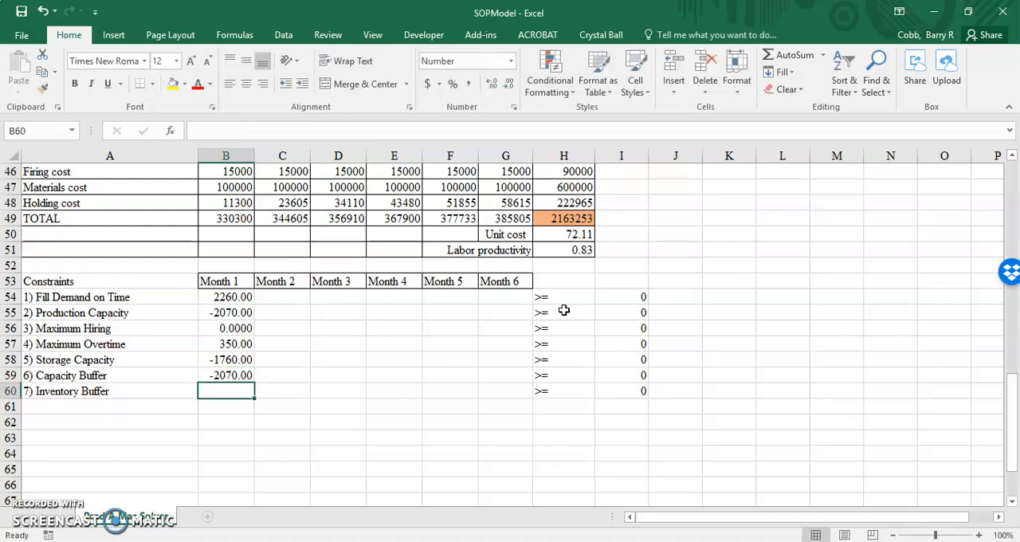
Read the Inventory Buffer formulation in SOPTutorial.pdf in Acrobat and return to the SOPModel workbook in Excel
key("alt+Tab")
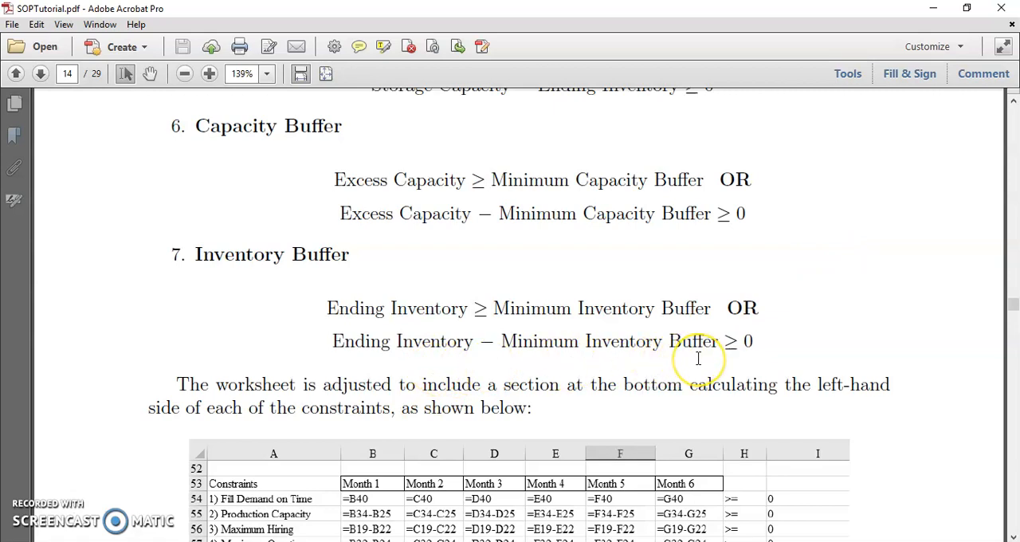
left_click(348, 541)
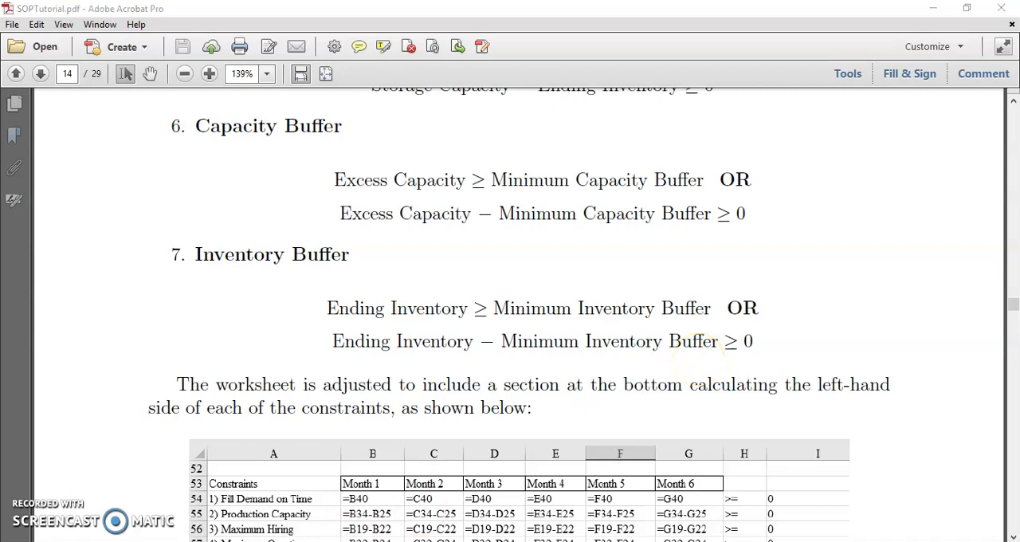
left_click(473, 508)
Enter the Month 1 Inventory Buffer constraint in B60 as ending inventory minus minimum inventory buffer, =B40-B4
type("=")
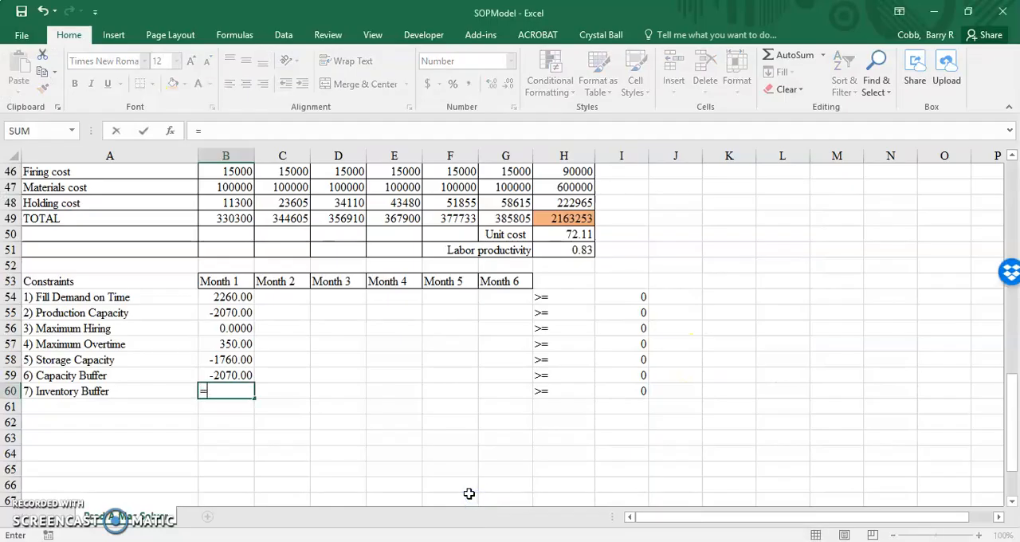
scroll(469, 493, "up", 6)
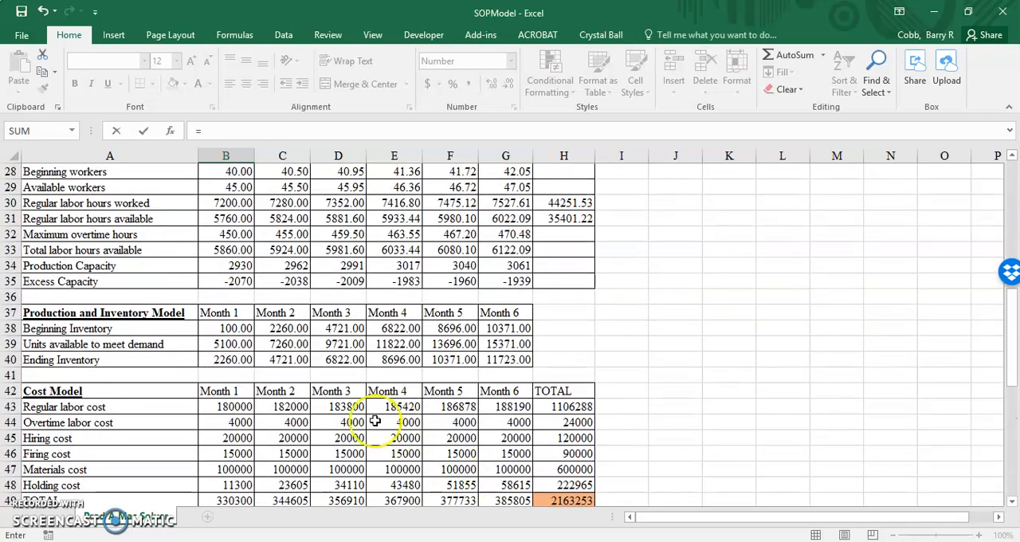
left_click(232, 359)
type("-")
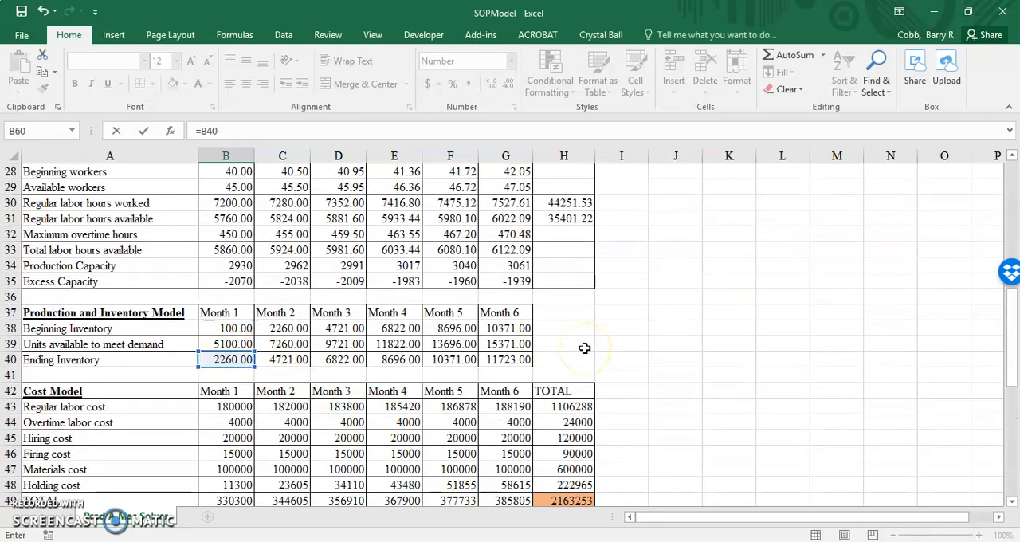
scroll(584, 347, "up", 9)
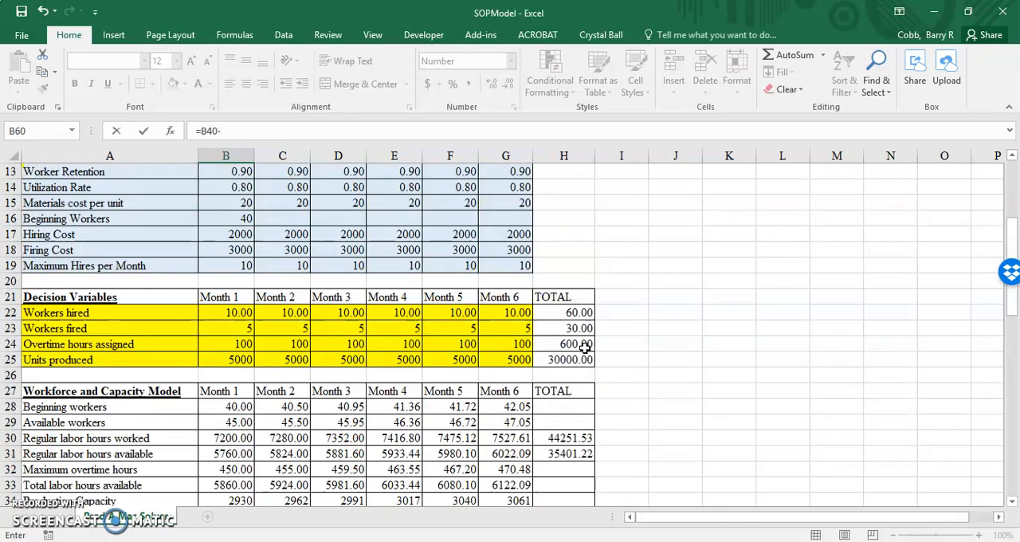
left_click(239, 221)
scroll(783, 453, "down", 15)
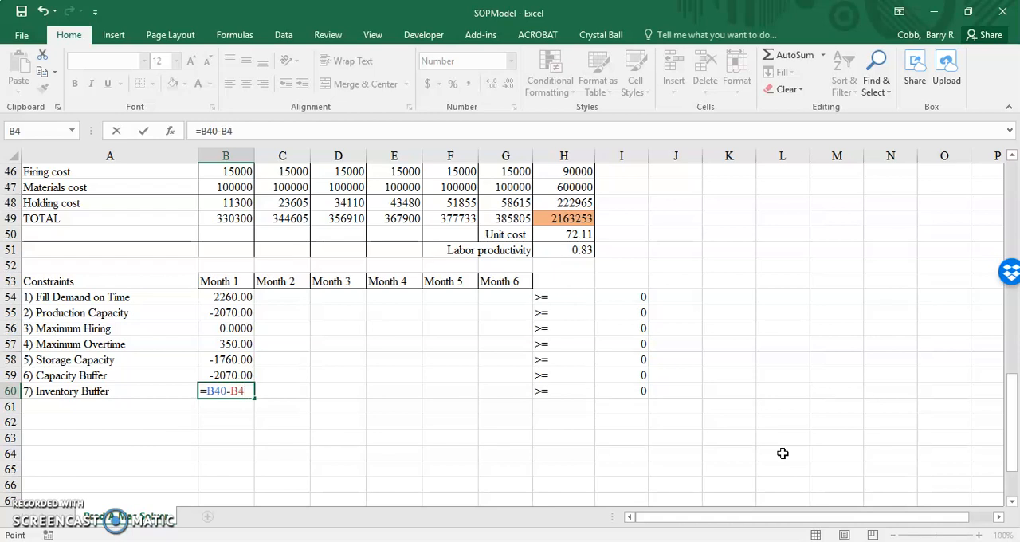
key("Return")
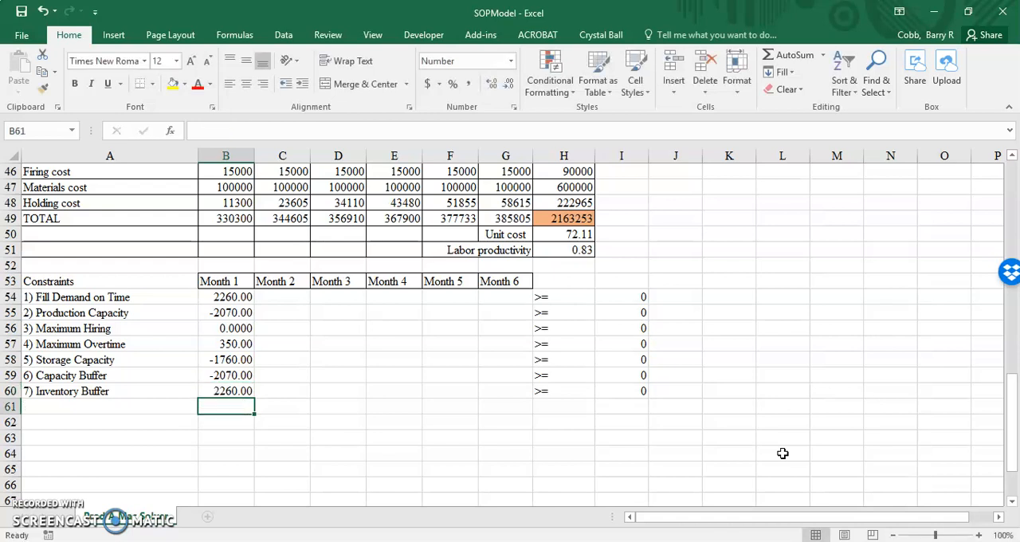
Copy the seven Month 1 constraint formulas in B54:B60 across to Months 2 through 6, filling through column G
left_click_drag(240, 296, 514, 397)
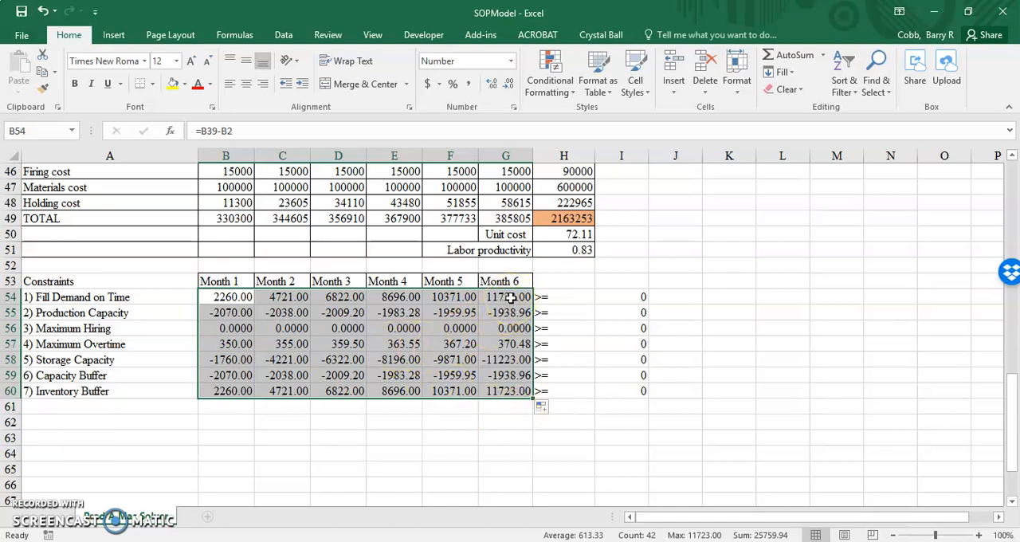
left_click(342, 422)
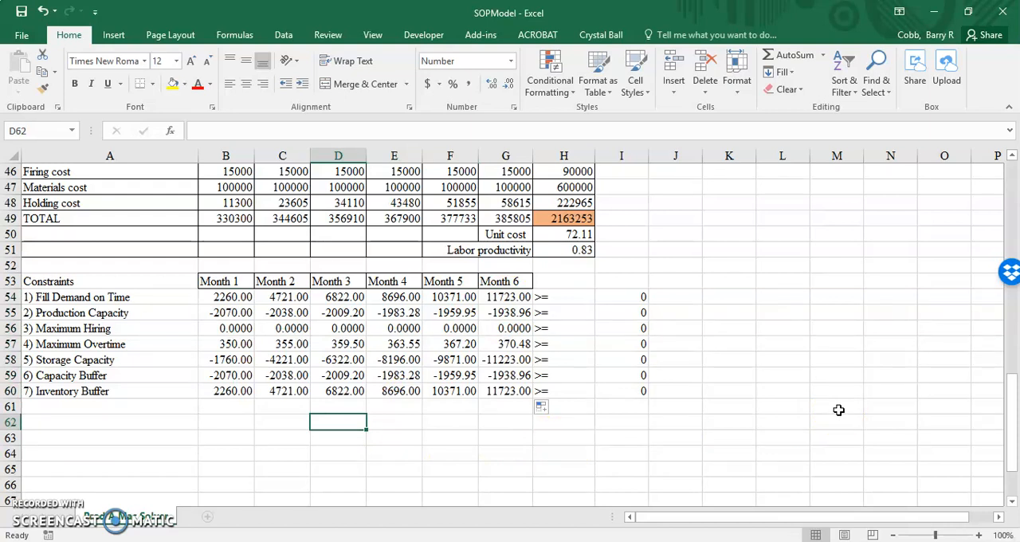
Open Solver and reset all of its existing parameters, including the objective, variable cells and constraints
left_click(284, 37)
left_click(889, 74)
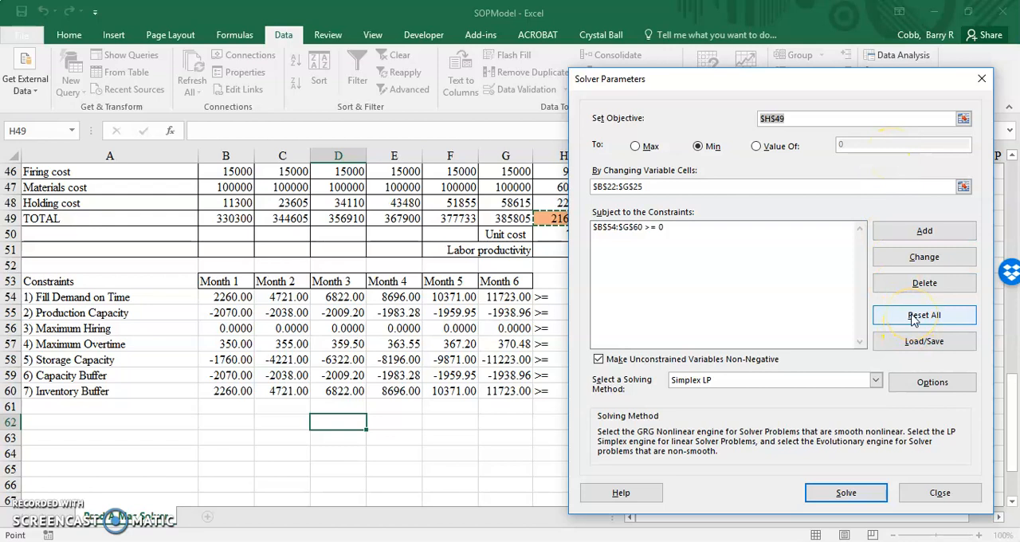
left_click(914, 317)
left_click(590, 330)
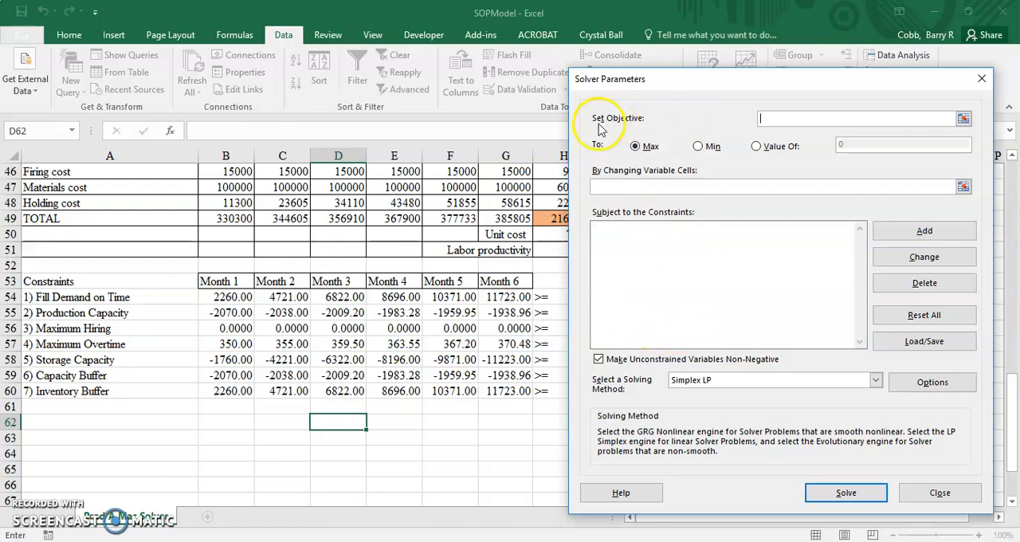
Set Solver to minimize the total cost in H49 by changing the decision variable cells B22:G25
left_click_drag(665, 82, 687, 82)
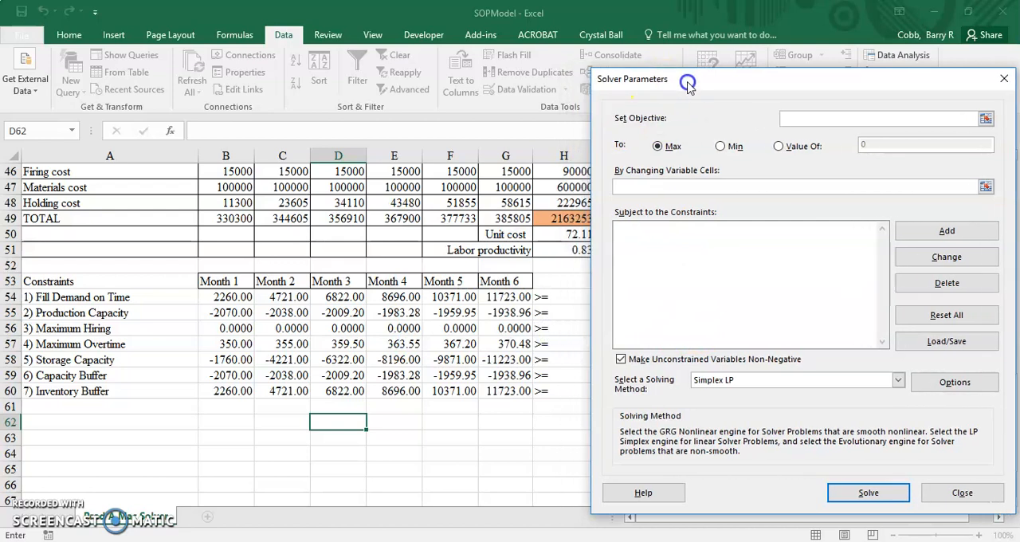
left_click(556, 220)
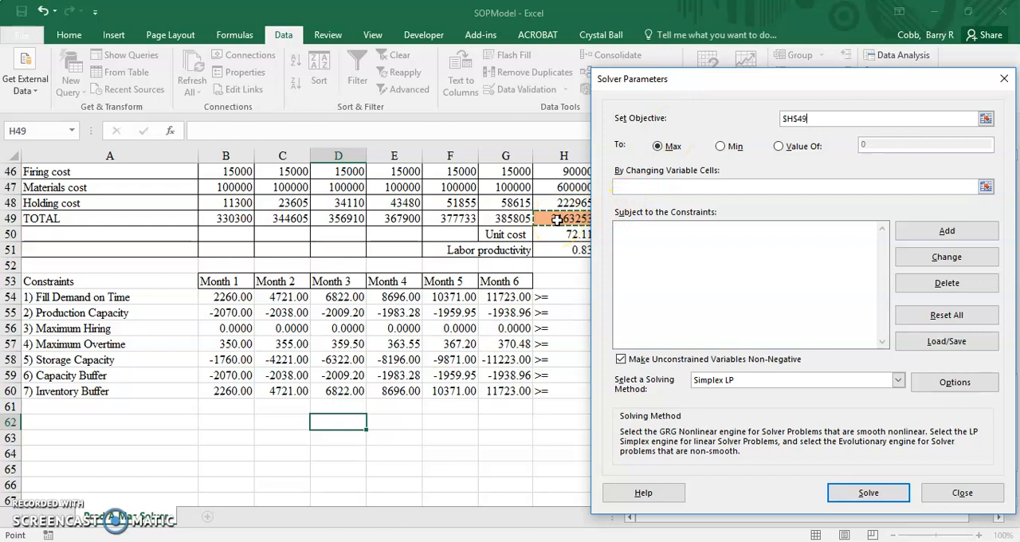
left_click(721, 146)
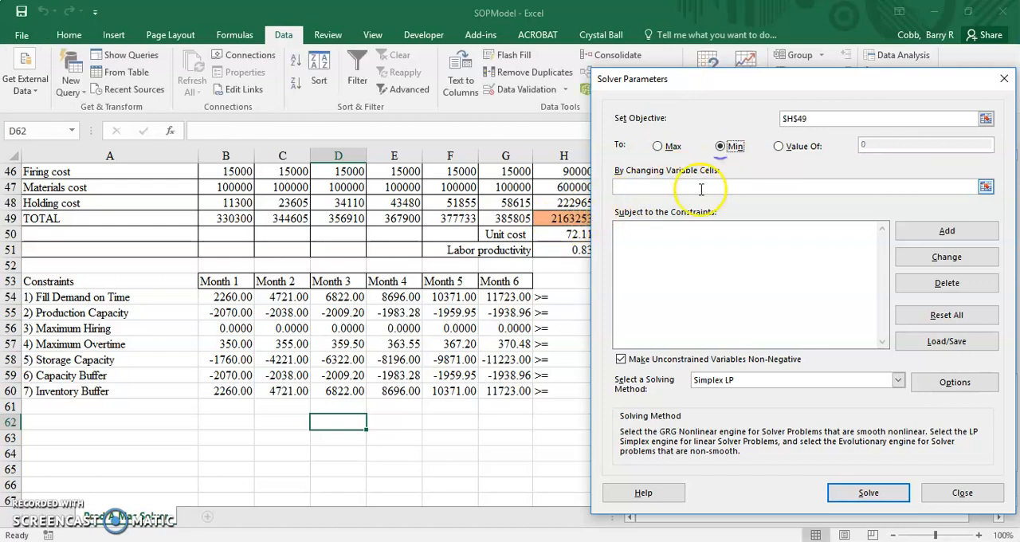
left_click(695, 187)
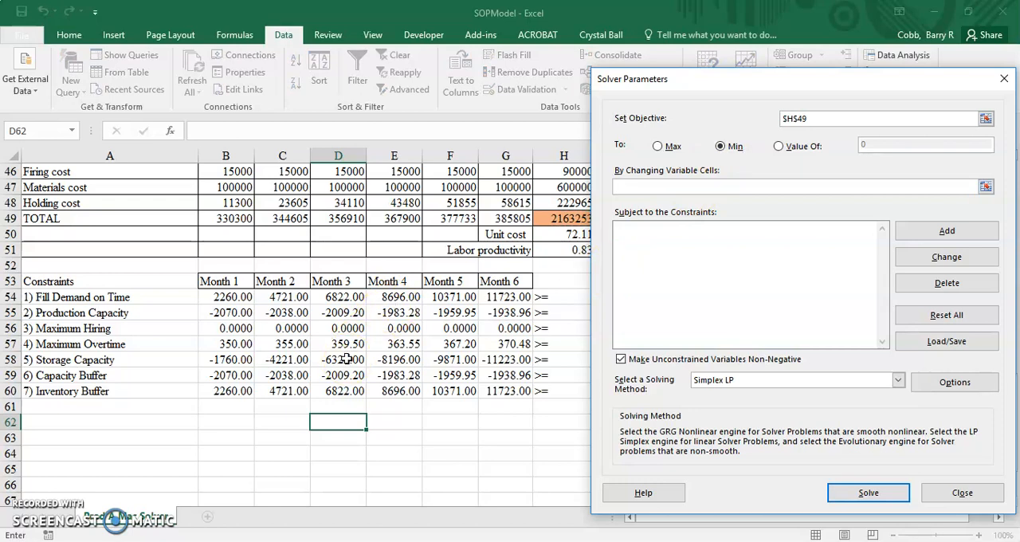
scroll(345, 360, "up", 10)
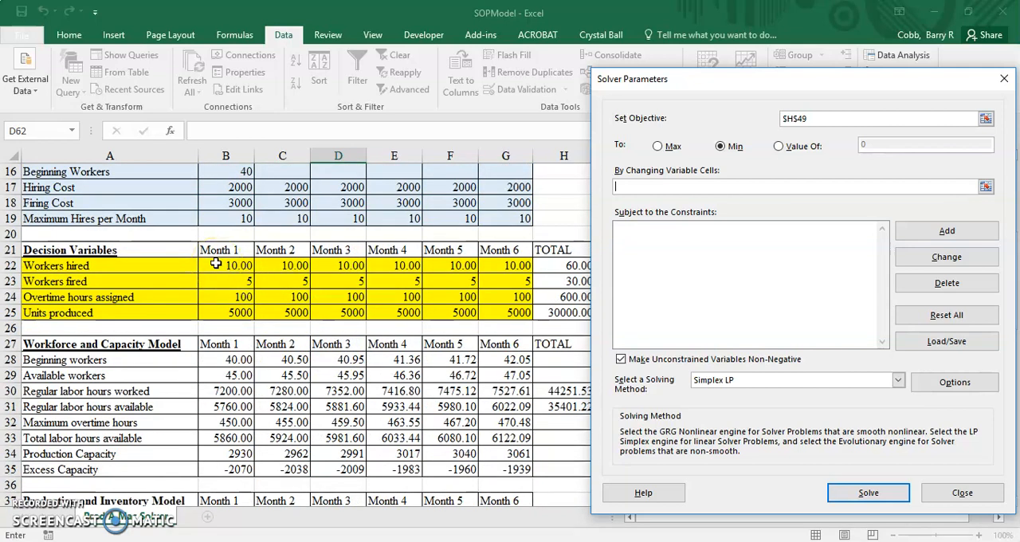
left_click_drag(215, 264, 499, 311)
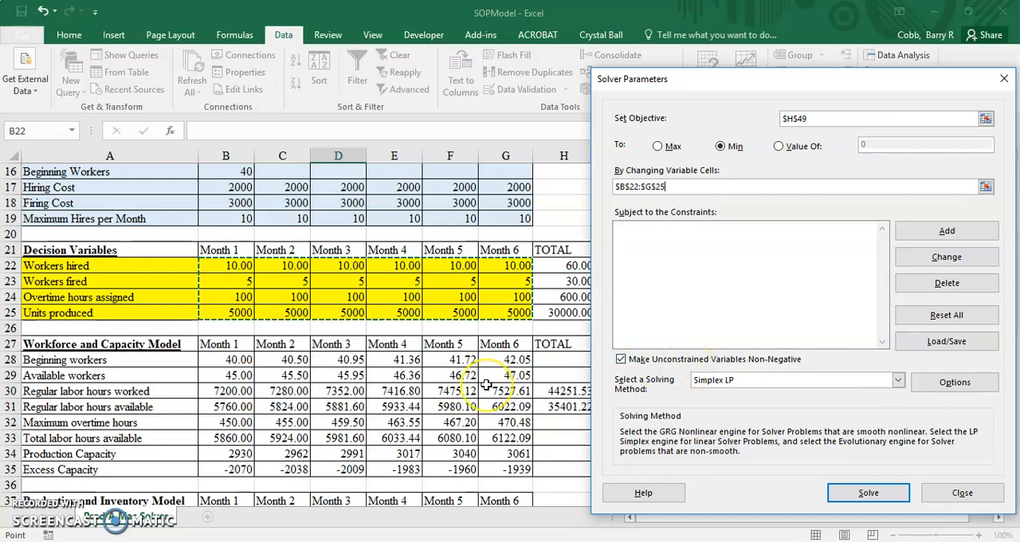
Add one Solver constraint requiring the whole constraint block B54:G60 to be >= 0
scroll(482, 389, "down", 6)
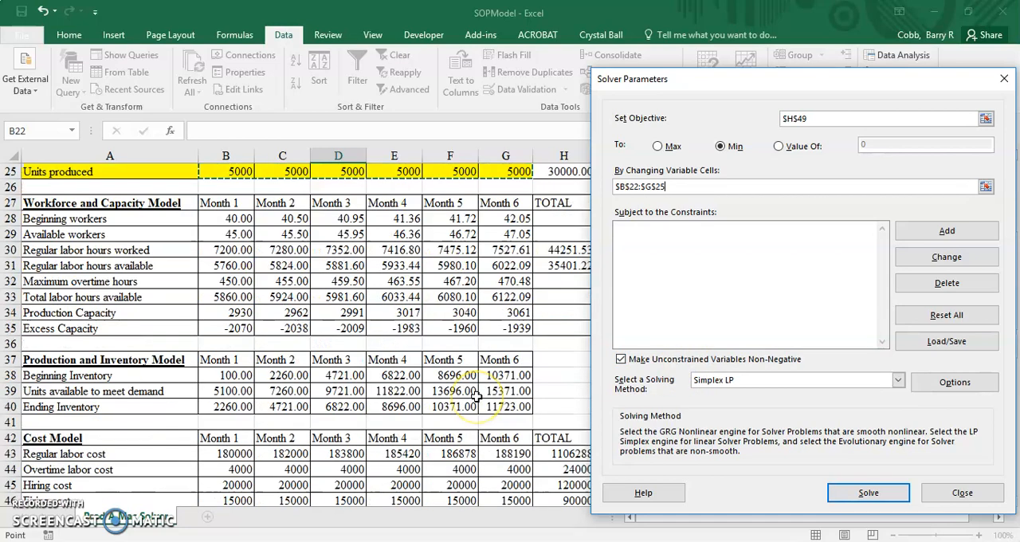
scroll(476, 397, "down", 4)
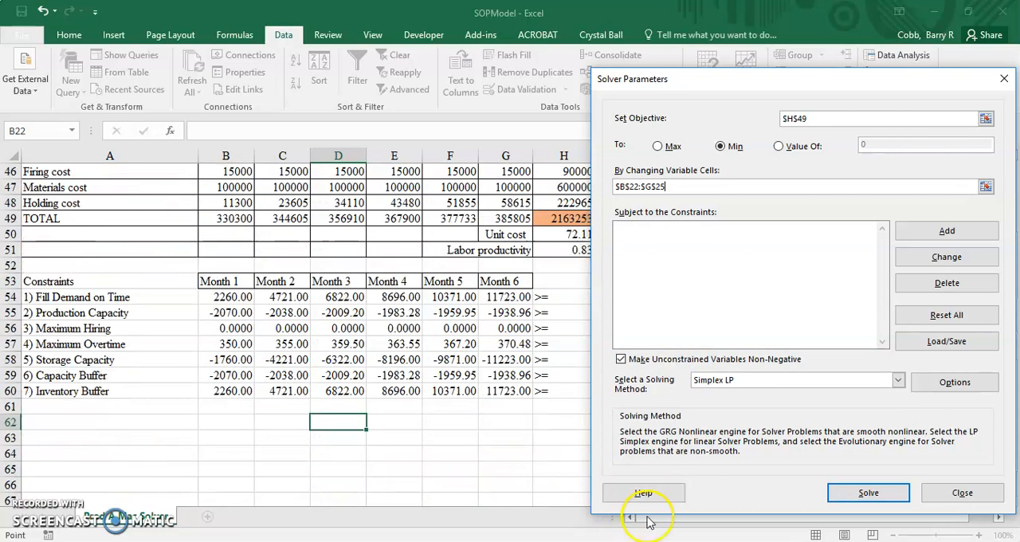
left_click_drag(756, 79, 724, 67)
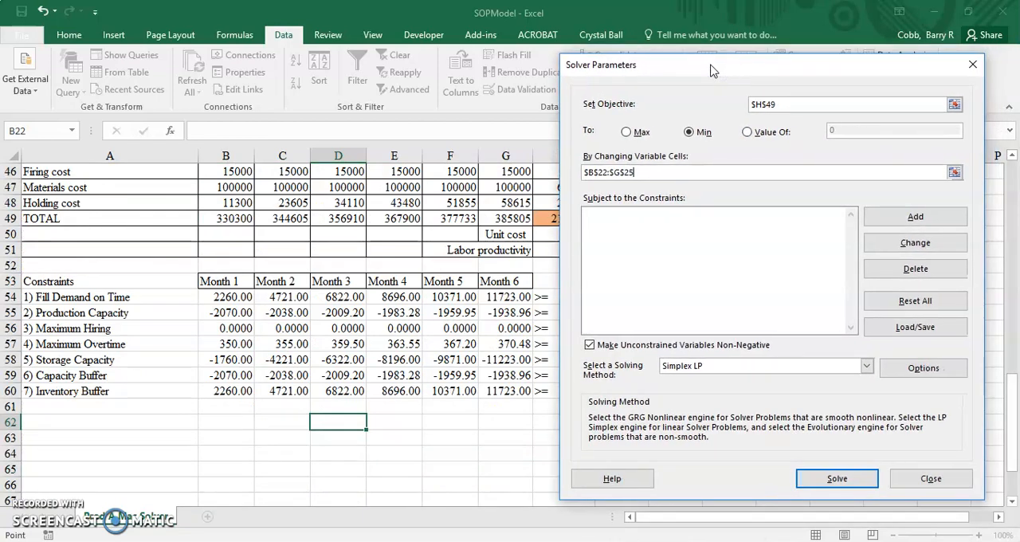
left_click(905, 221)
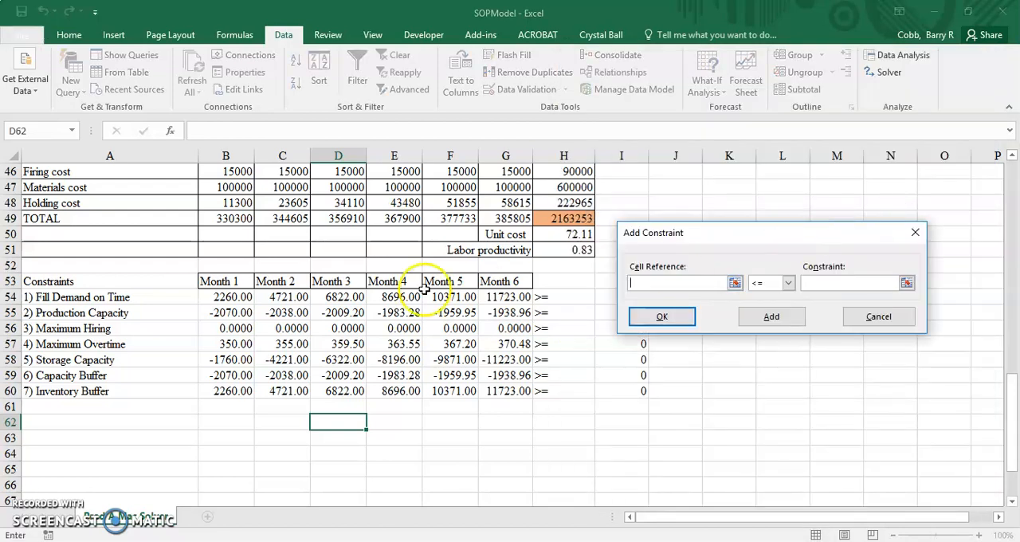
left_click_drag(219, 299, 511, 388)
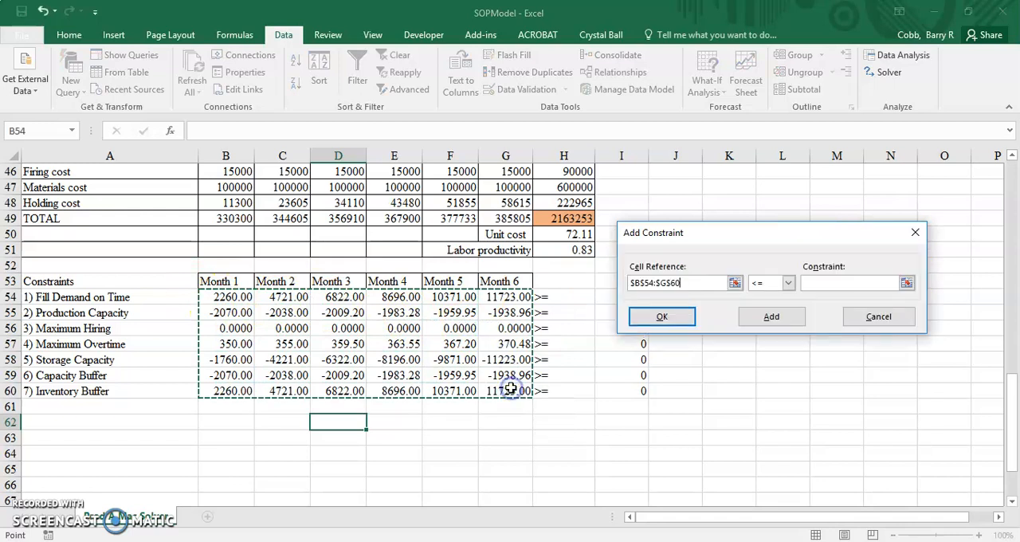
left_click(776, 285)
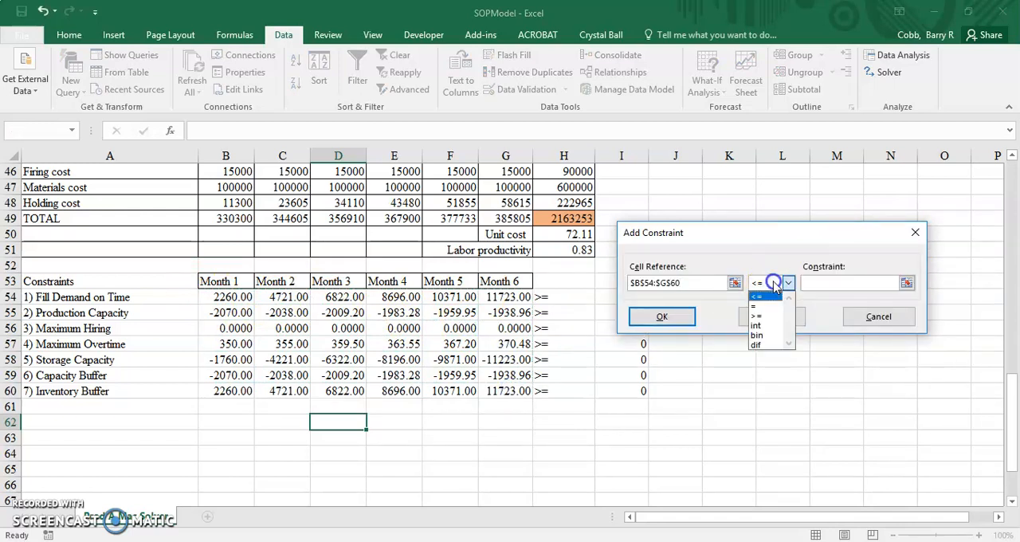
left_click(770, 318)
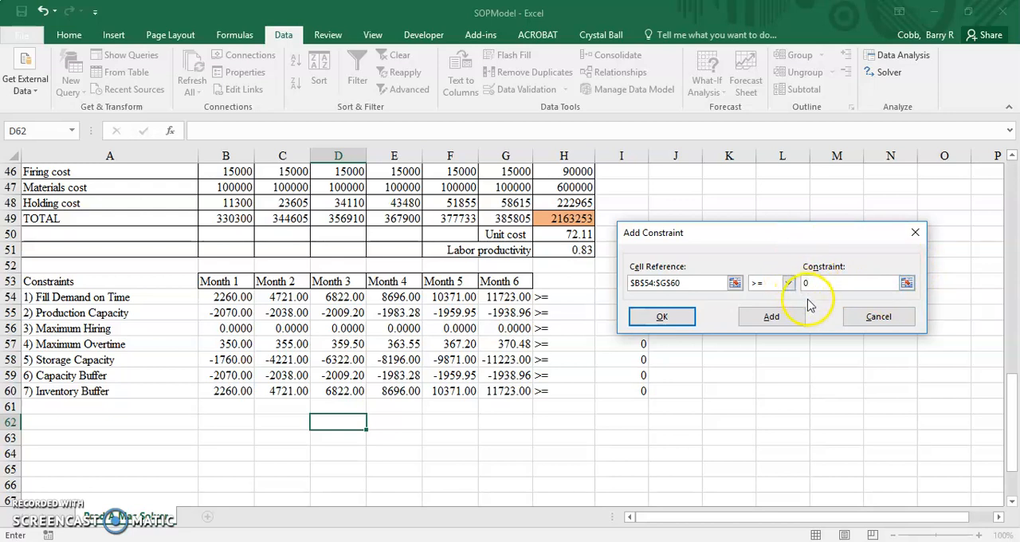
left_click(682, 318)
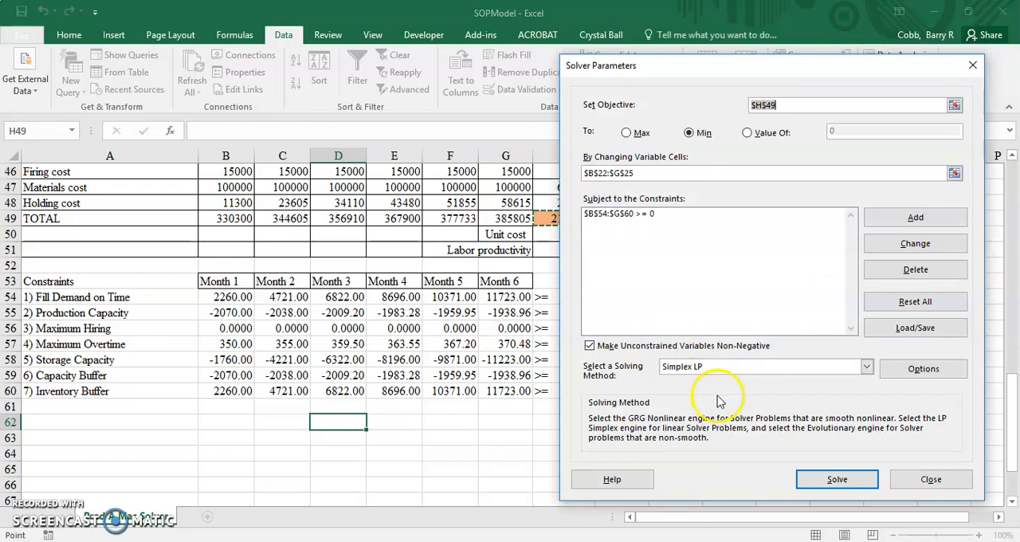
Solve the model with the Simplex LP method and keep the Solver solution
left_click(839, 479)
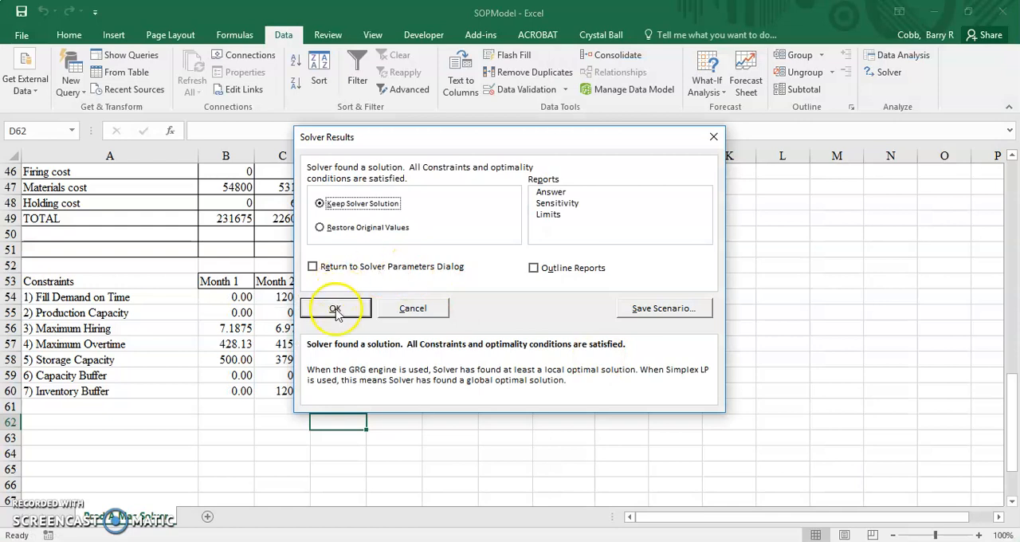
left_click(335, 310)
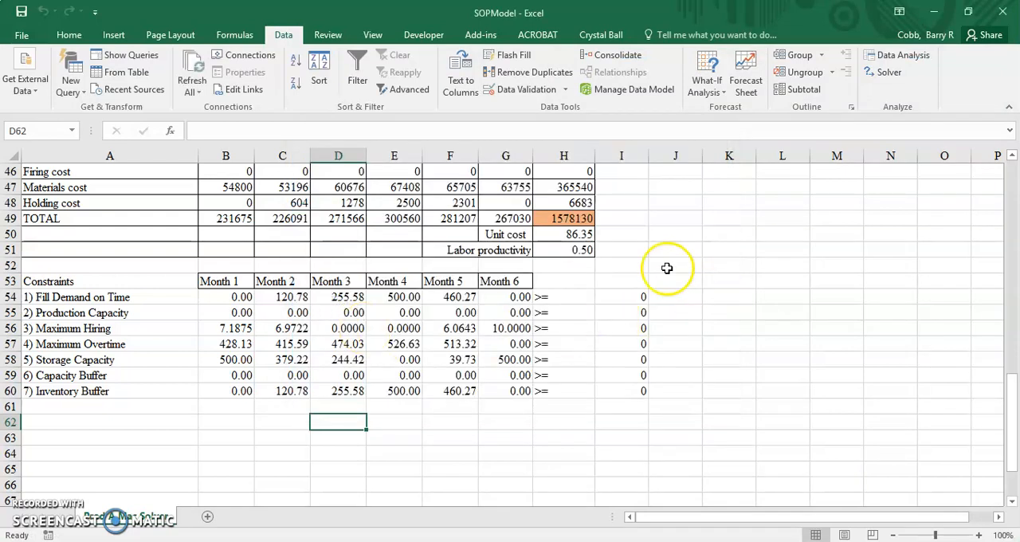